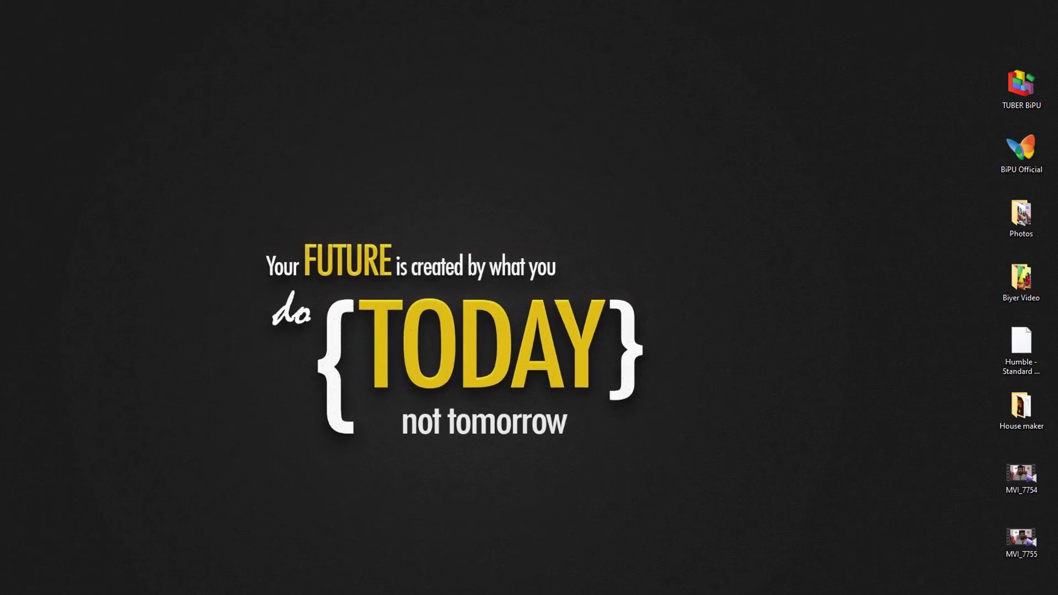
Switch to YouTube Studio in the browser, start a new video upload and dismiss the welcome tip.
{"action": "left_click", "coordinate": [165, 594]}
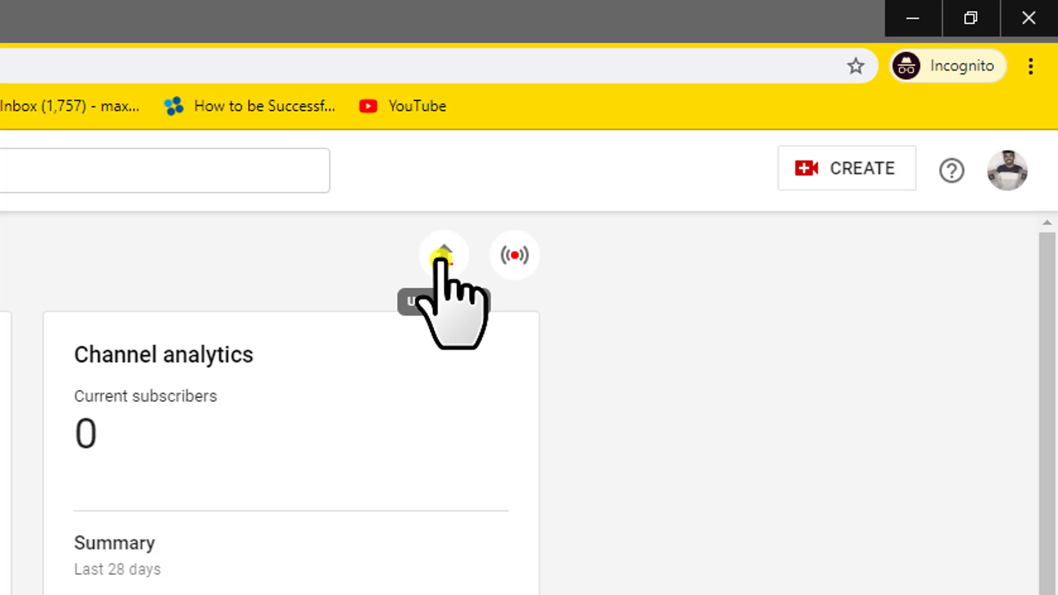
{"action": "left_click", "coordinate": [441, 260]}
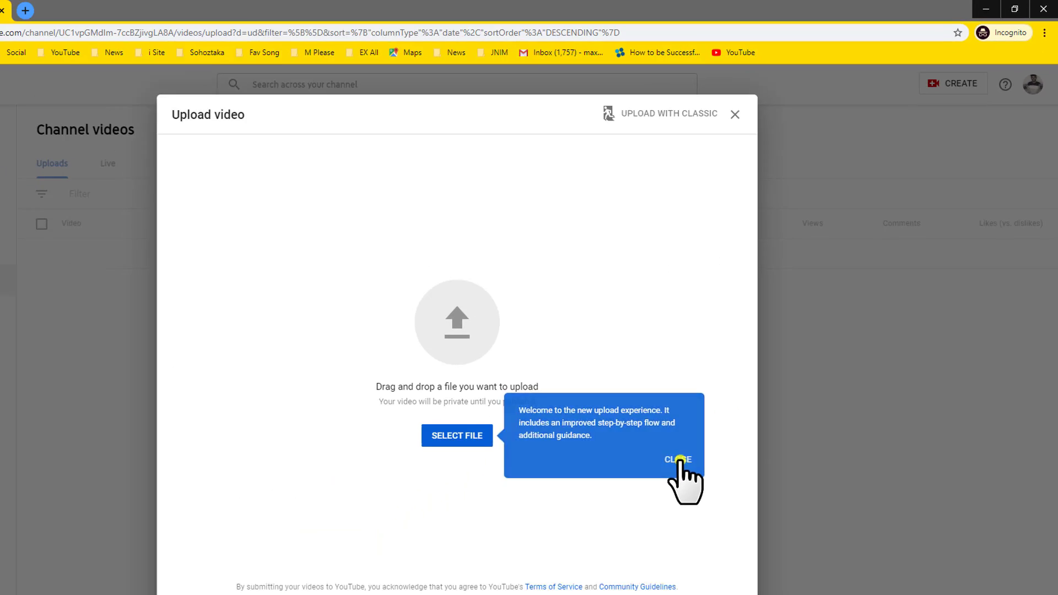
{"action": "left_click", "coordinate": [682, 458]}
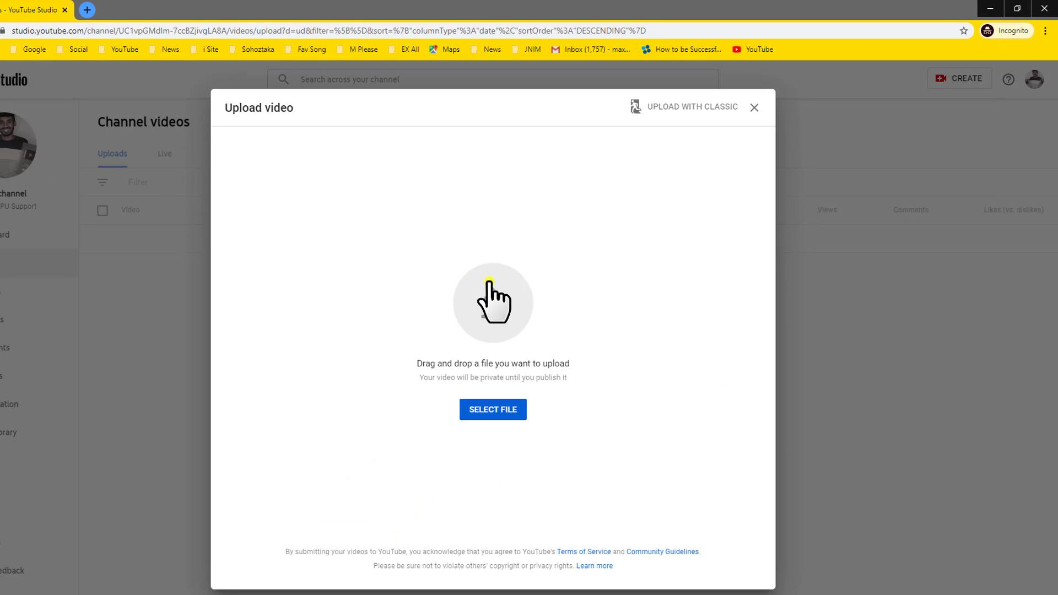
Select the video in the Paid Course subfolder "Lesson 05- Youtube Upload defolt tips and trikes" for upload.
{"action": "left_click", "coordinate": [489, 282]}
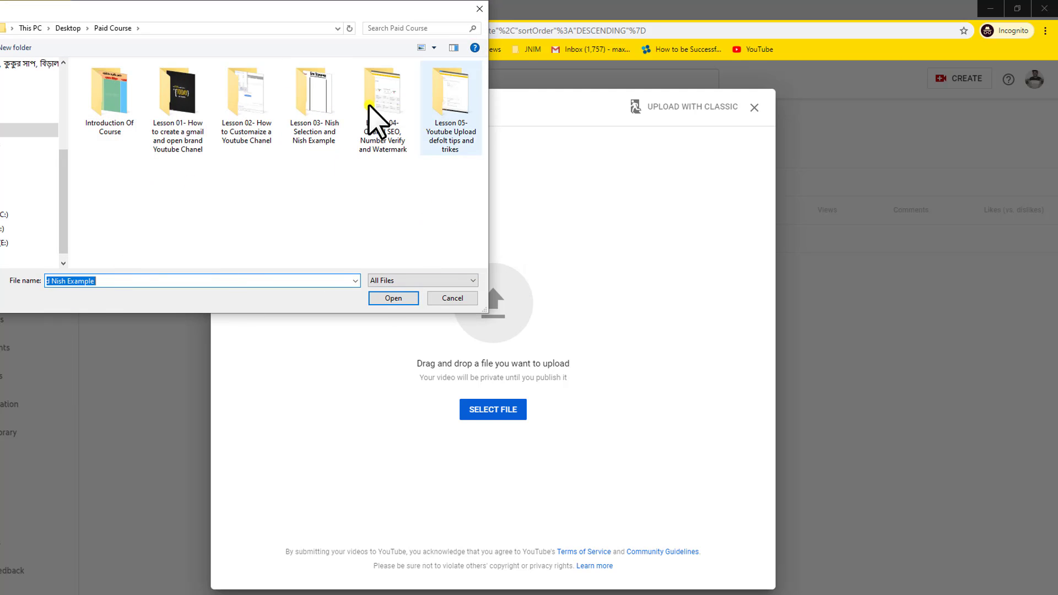
{"action": "double_click", "coordinate": [435, 115]}
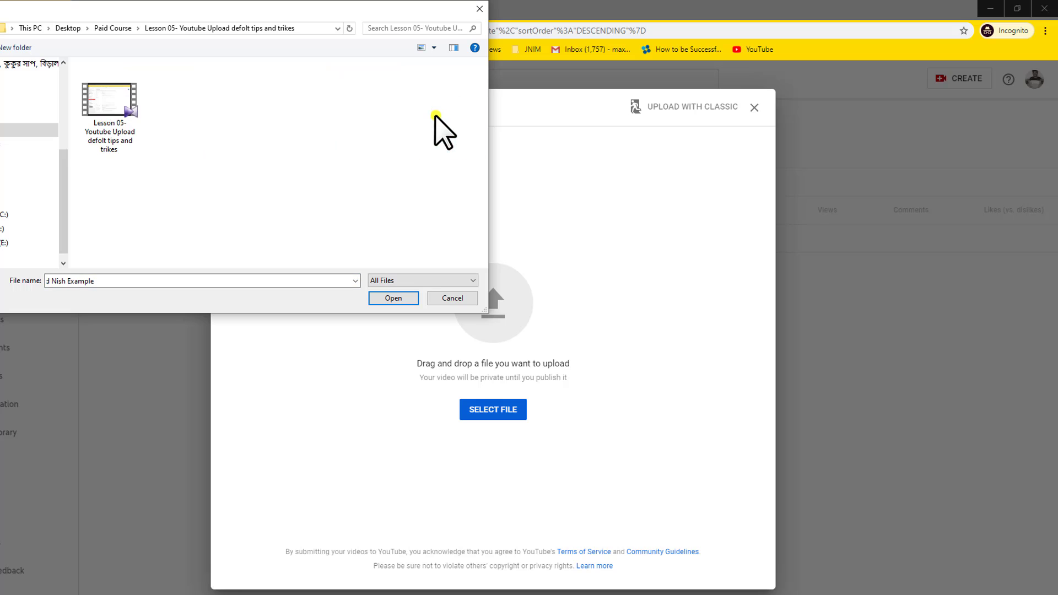
{"action": "left_click", "coordinate": [116, 144]}
{"action": "double_click", "coordinate": [116, 144]}
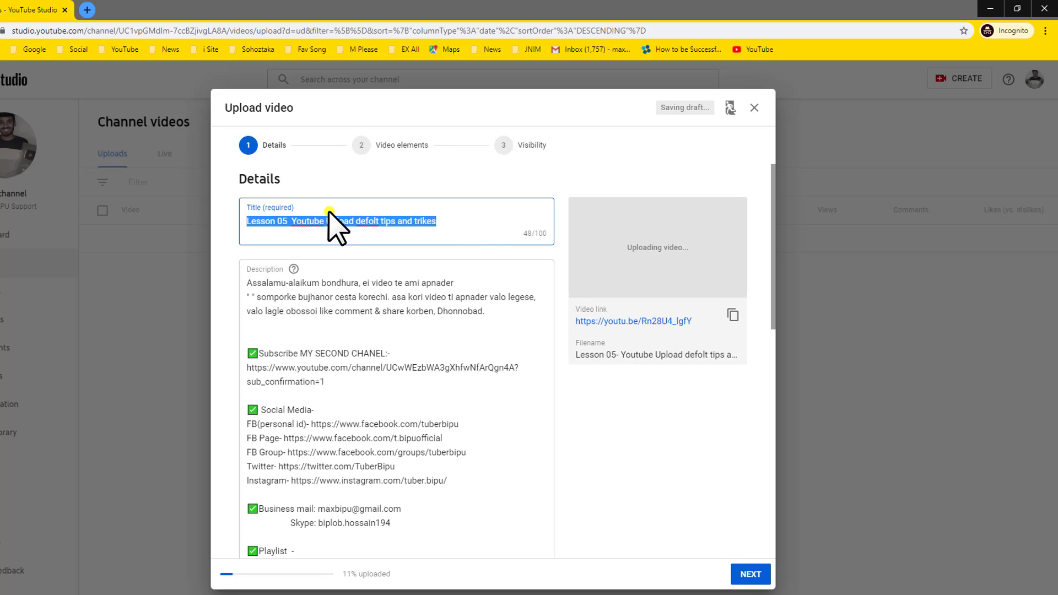
Put a hyphen after "Lesson 05" in the video title and append the separator "||" at its end.
{"action": "left_click", "coordinate": [329, 213]}
{"action": "double_click", "coordinate": [278, 222]}
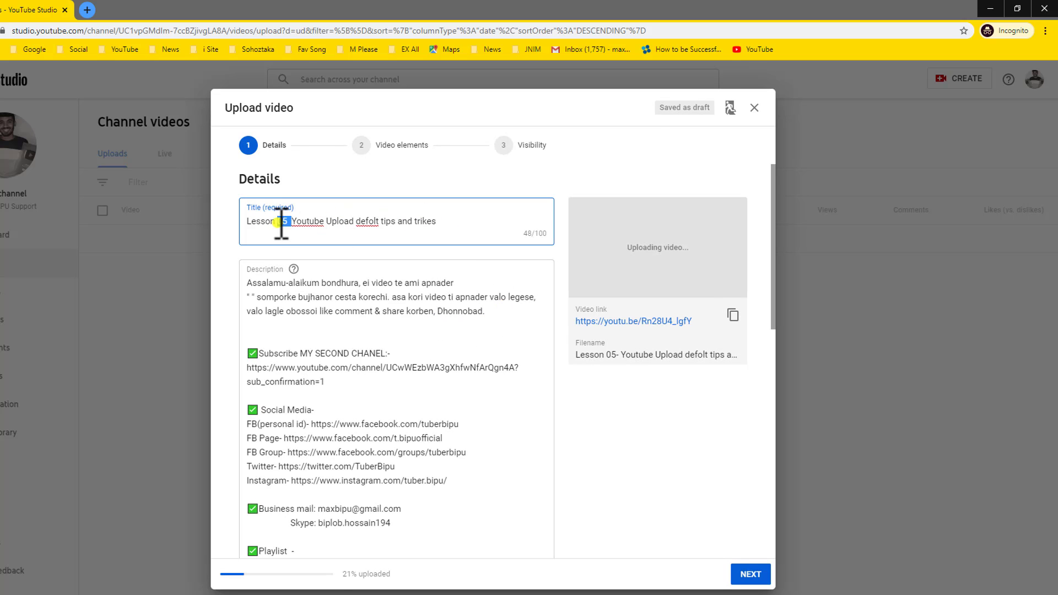
{"action": "left_click", "coordinate": [275, 222]}
{"action": "type", "text": "-"}
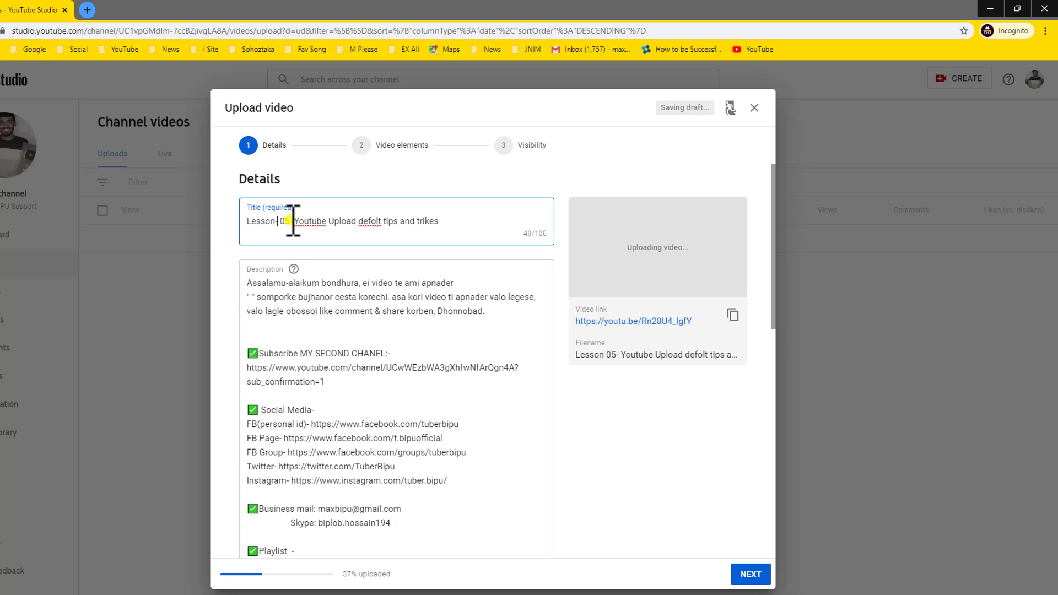
{"action": "left_click", "coordinate": [291, 221]}
{"action": "key", "text": "Delete"}
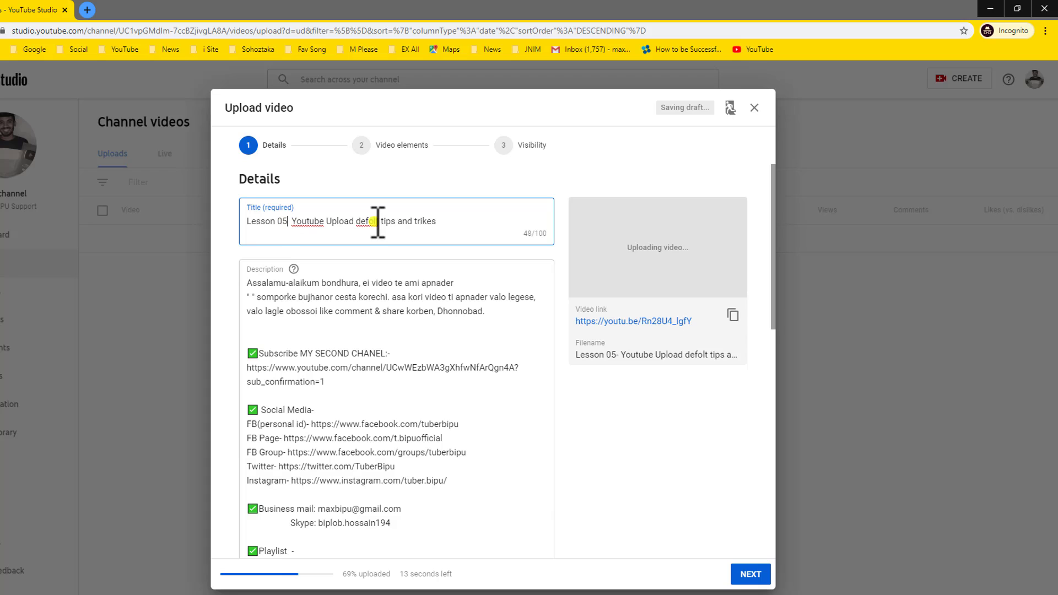
{"action": "type", "text": "-"}
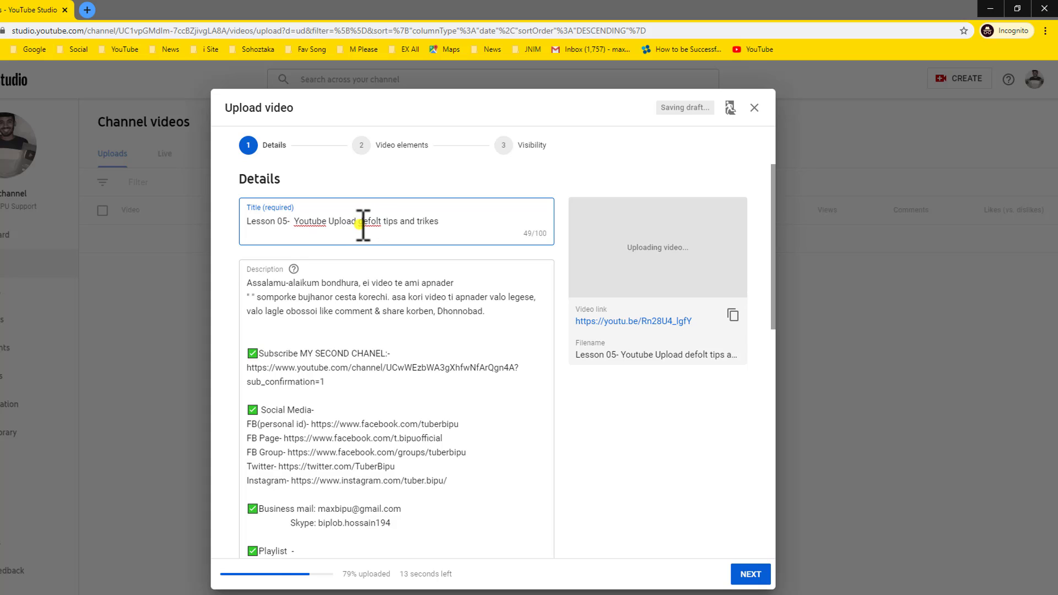
{"action": "left_click", "coordinate": [446, 222]}
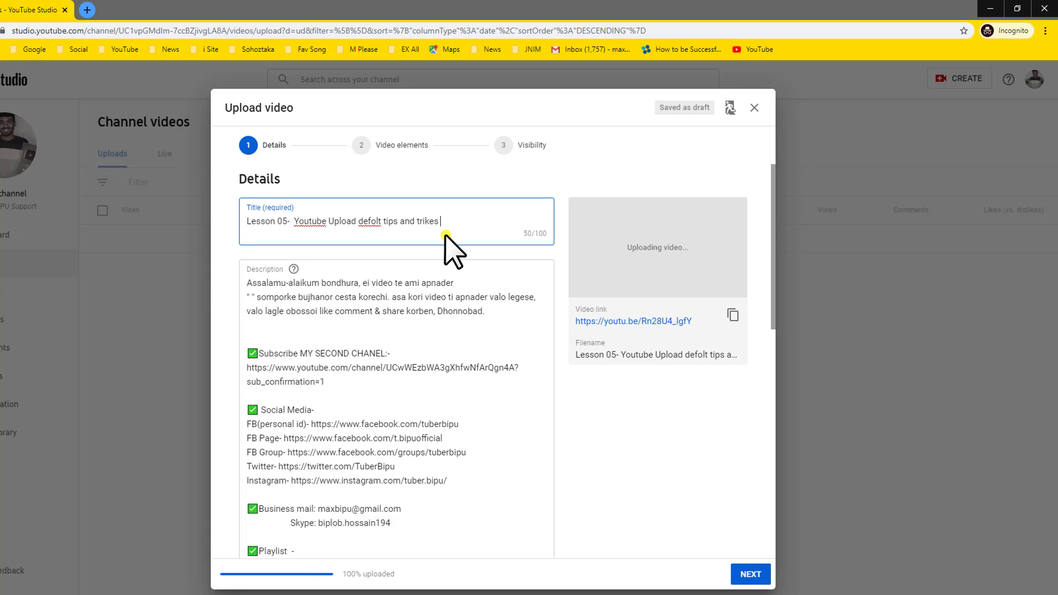
{"action": "type", "text": "| | "}
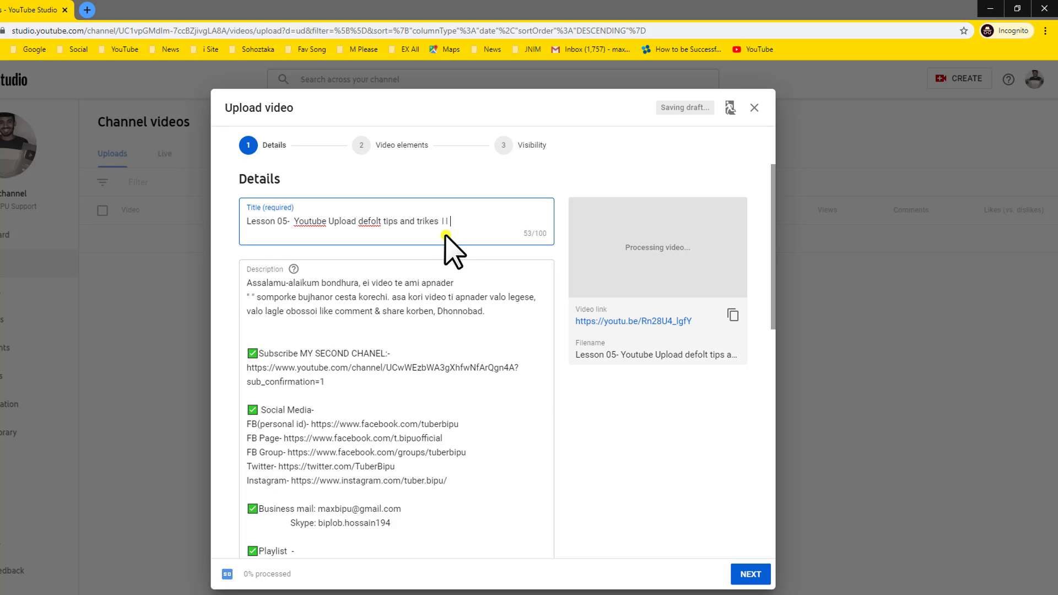
{"action": "type", "text": "Tub"}
{"action": "type", "text": "er B"}
{"action": "type", "text": "iop"}
{"action": "key", "text": "BackSpace"}
{"action": "key", "text": "BackSpace"}
{"action": "type", "text": "pu"}
{"action": "left_click_drag", "start_coordinate": [449, 222], "coordinate": [501, 222]}
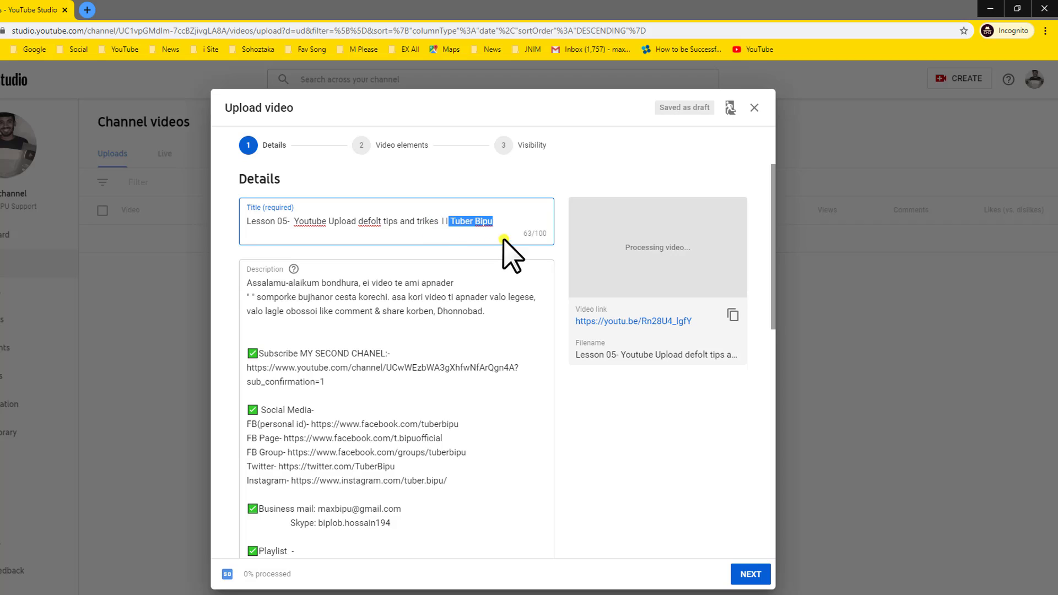
{"action": "key", "text": "BackSpace"}
Complete the video title with "Youtube Bangla Tutorial" after the "||" separator.
{"action": "type", "text": "Yo"}
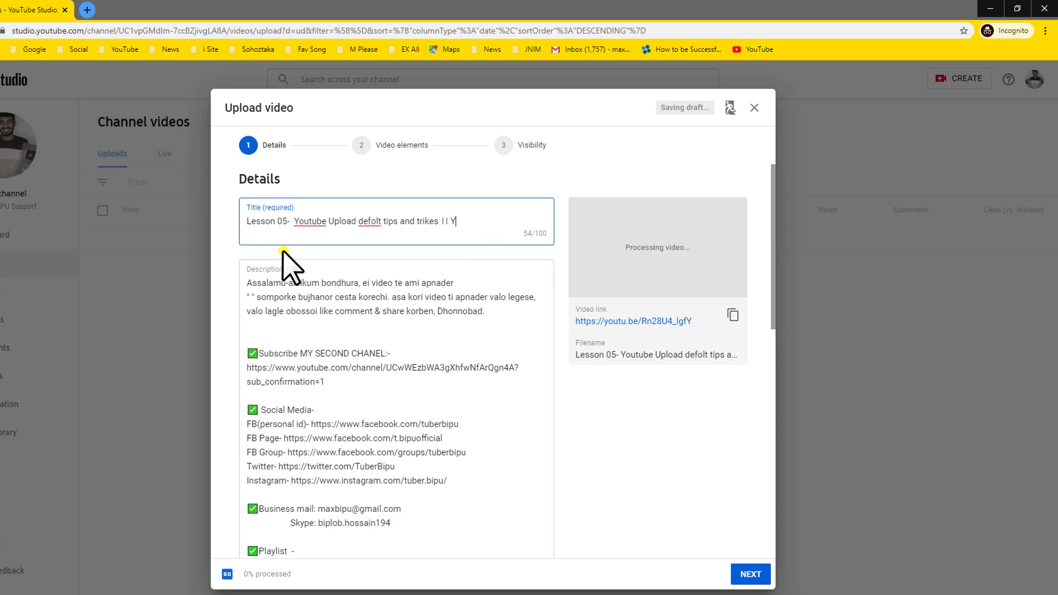
{"action": "type", "text": "utube Bangla "}
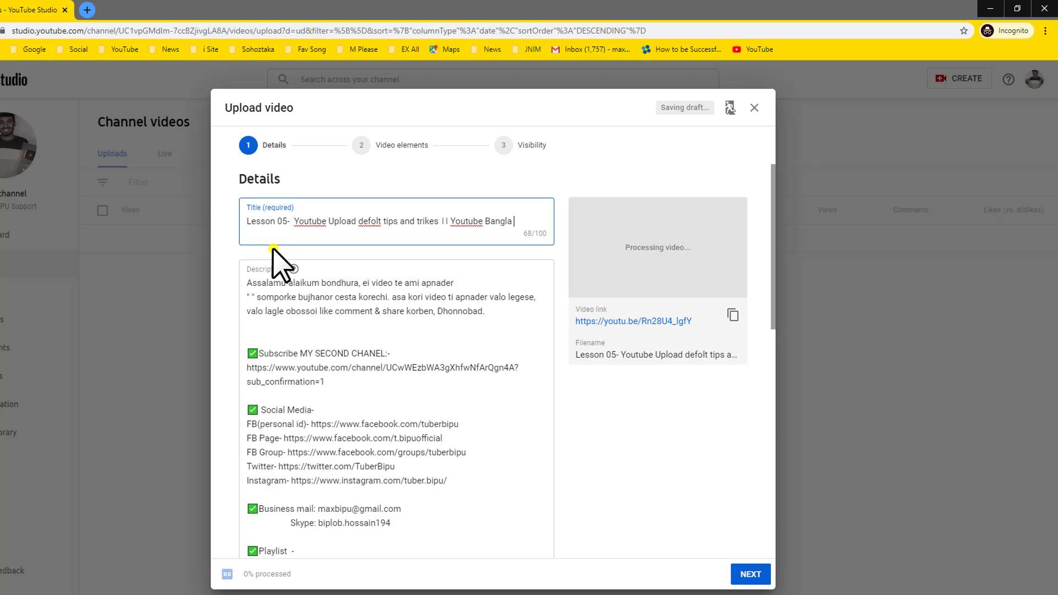
{"action": "type", "text": "Tutorial"}
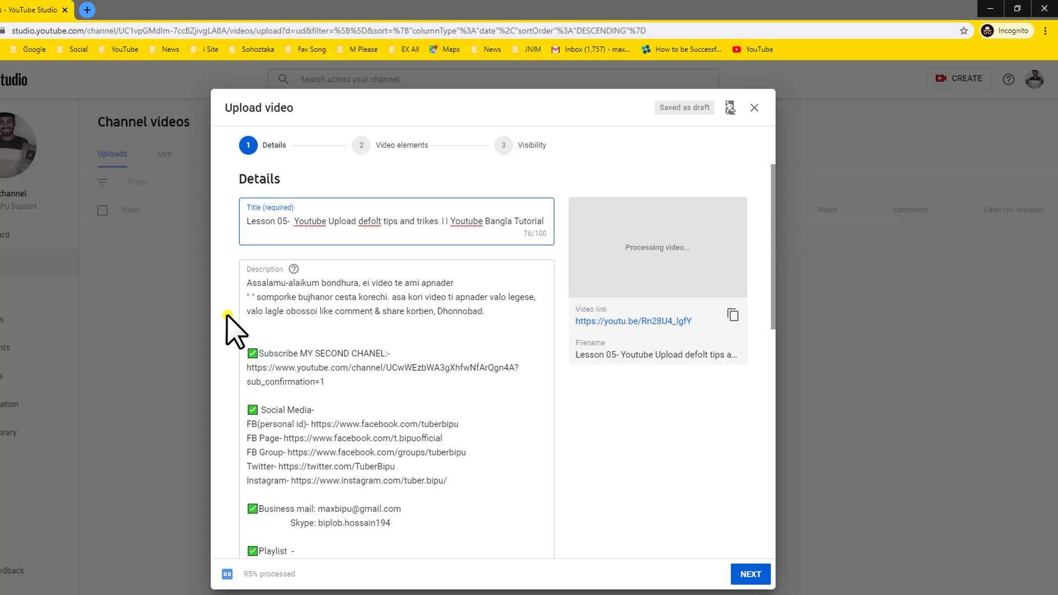
Copy "Youtube Upload defolt tips and trikes" from the title into the empty quotation marks in the description's opening paragraph.
{"action": "left_click", "coordinate": [246, 283]}
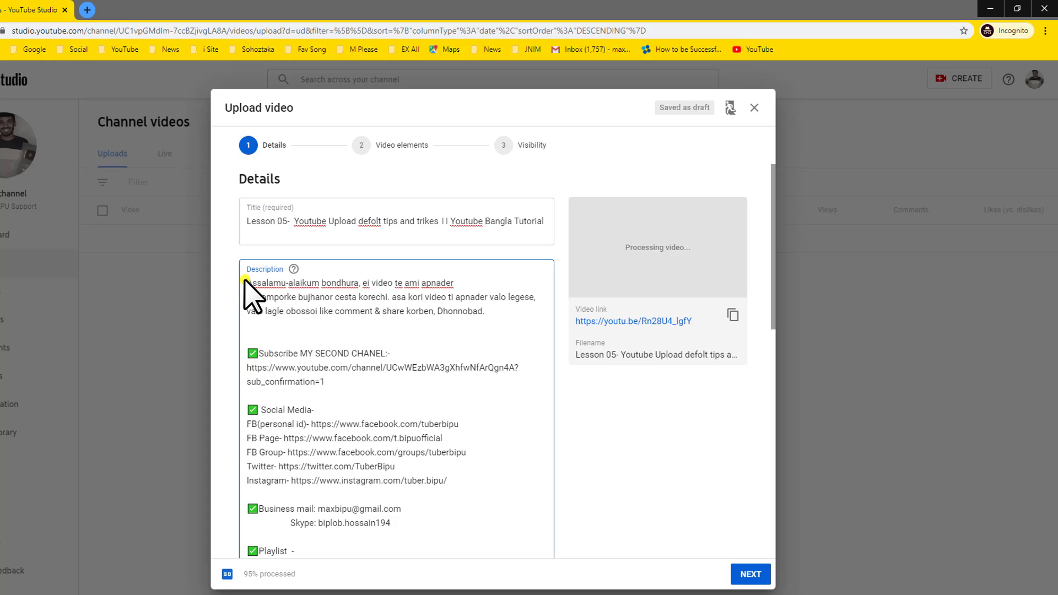
{"action": "triple_click", "coordinate": [330, 300]}
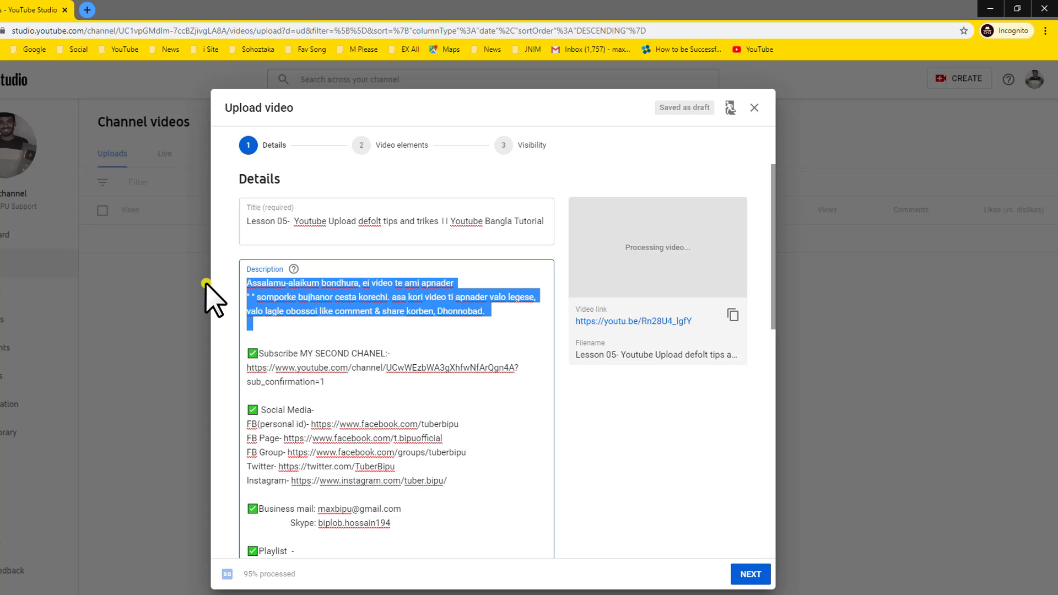
{"action": "left_click", "coordinate": [392, 297]}
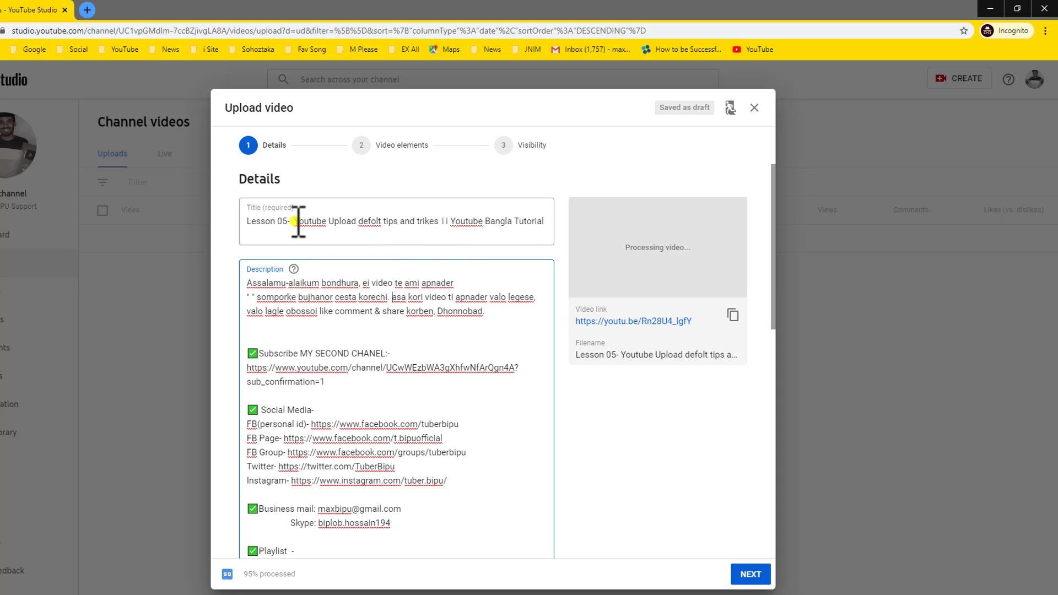
{"action": "left_click_drag", "start_coordinate": [295, 221], "coordinate": [441, 222]}
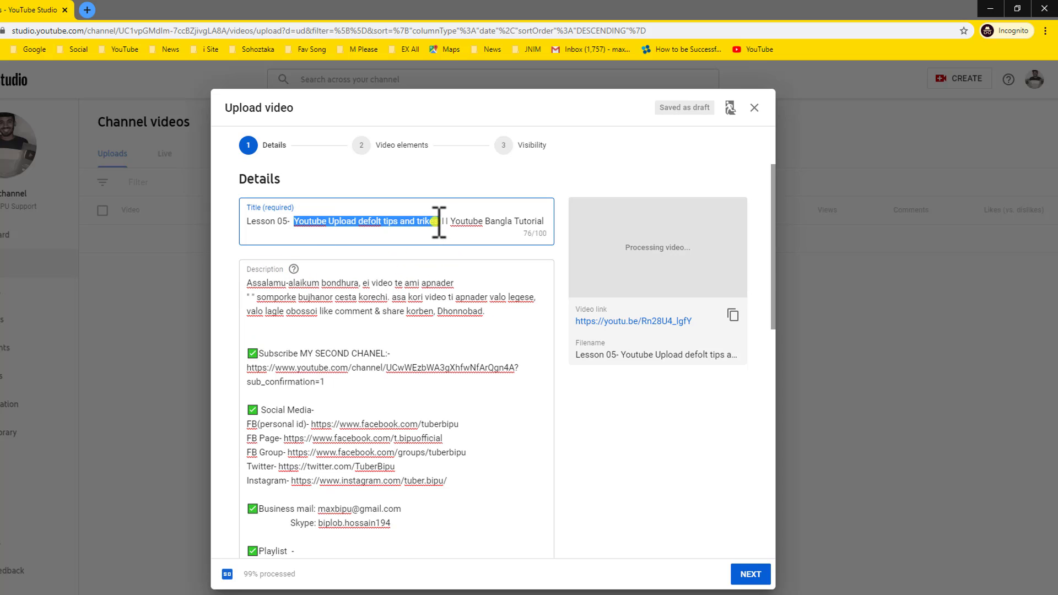
{"action": "right_click", "coordinate": [419, 223]}
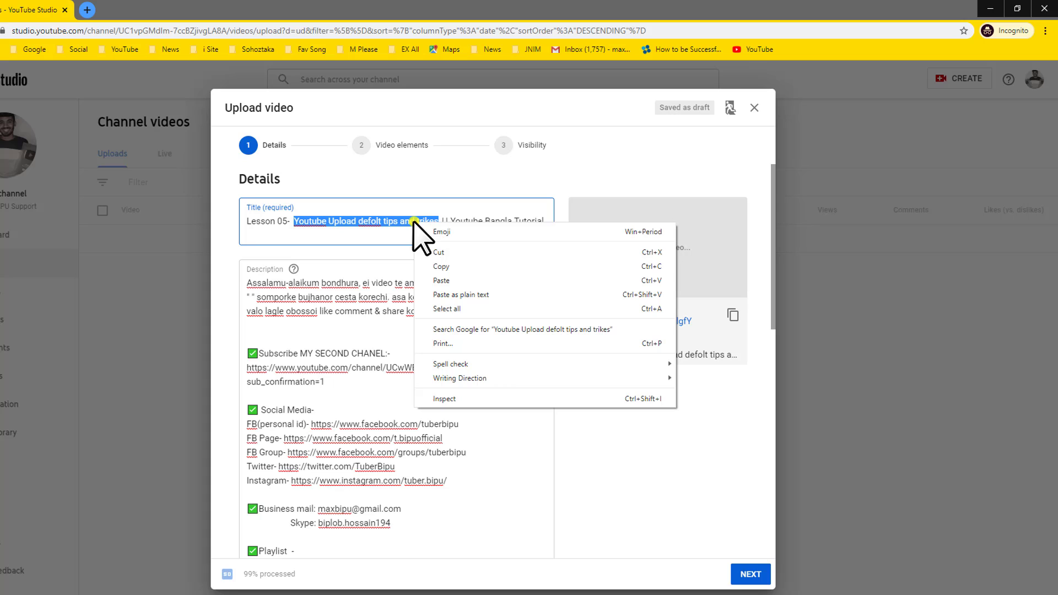
{"action": "left_click", "coordinate": [436, 271]}
{"action": "left_click", "coordinate": [254, 298]}
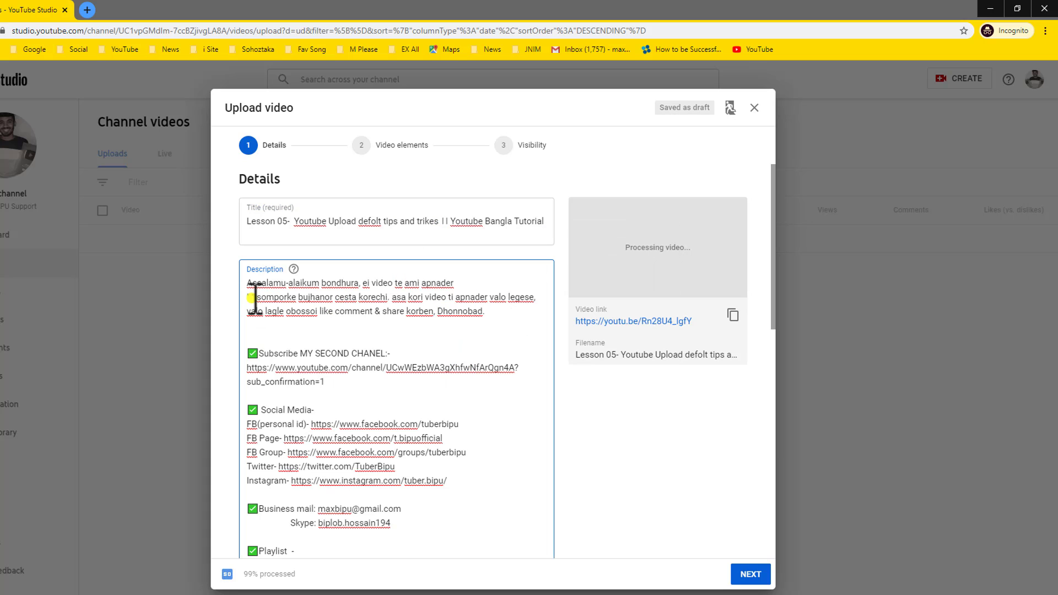
{"action": "right_click", "coordinate": [253, 300]}
{"action": "left_click", "coordinate": [280, 391]}
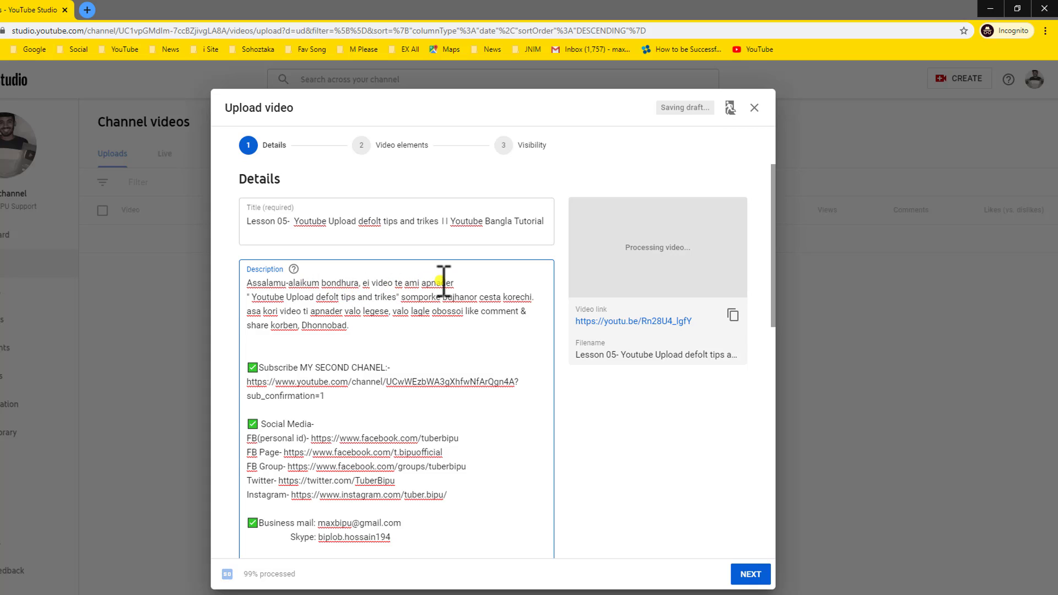
{"action": "right_click", "coordinate": [329, 299]}
{"action": "left_click", "coordinate": [333, 288]}
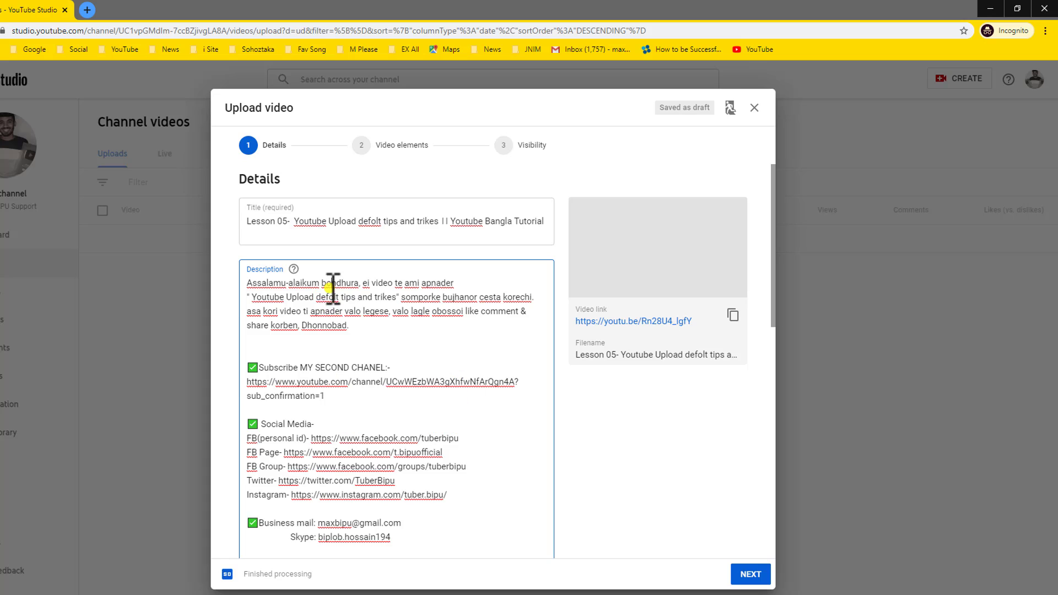
{"action": "right_click", "coordinate": [327, 297]}
{"action": "left_click", "coordinate": [359, 284]}
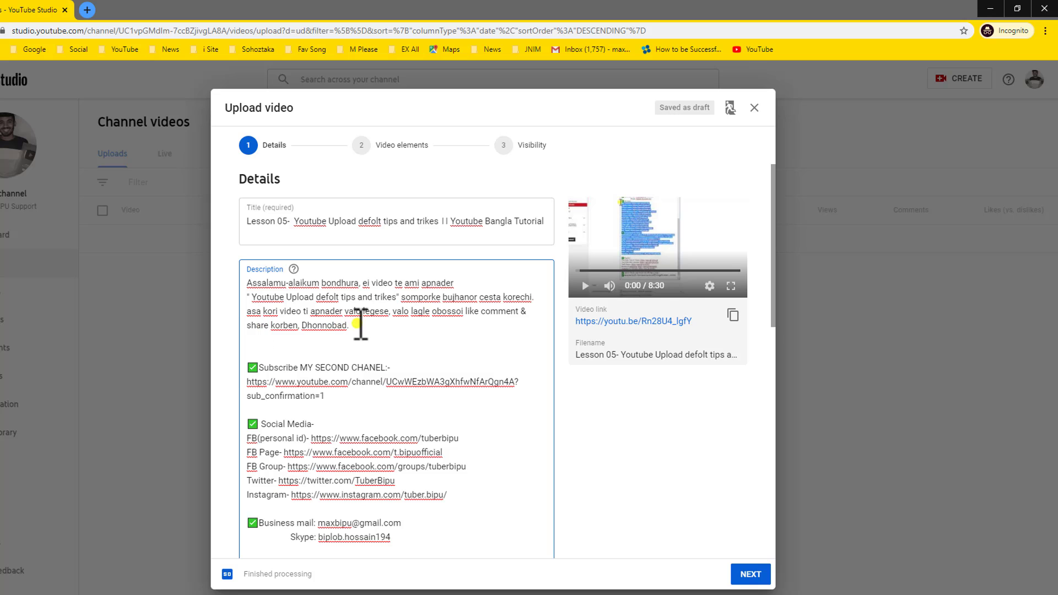
{"action": "left_click_drag", "start_coordinate": [359, 325], "coordinate": [238, 278]}
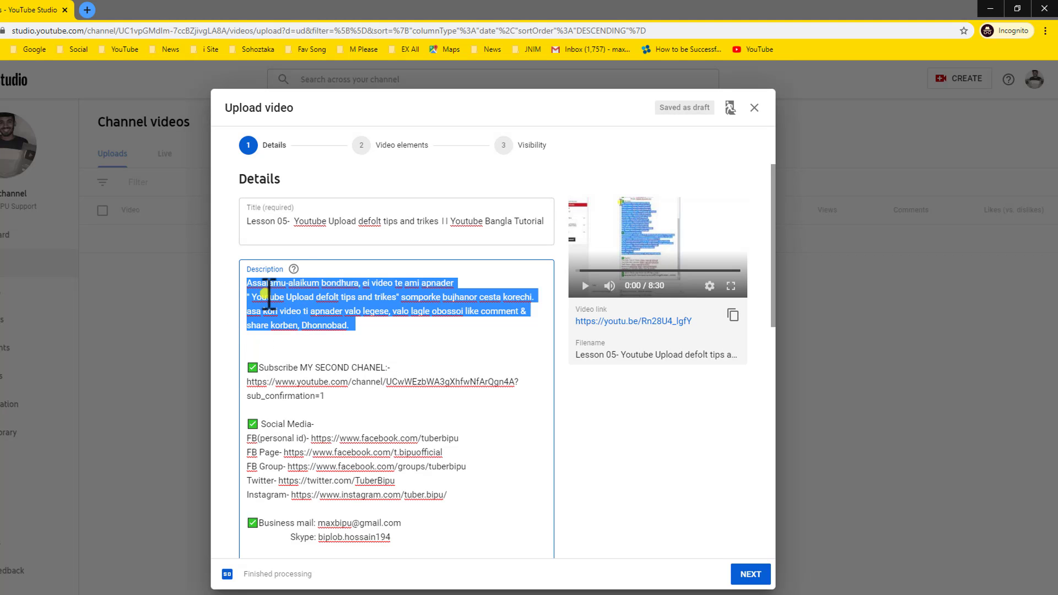
{"action": "left_click", "coordinate": [276, 297]}
Upload the "introduction" image from the Desktop as the video's custom thumbnail.
{"action": "scroll", "coordinate": [386, 392], "scroll_direction": "down", "scroll_amount": 10}
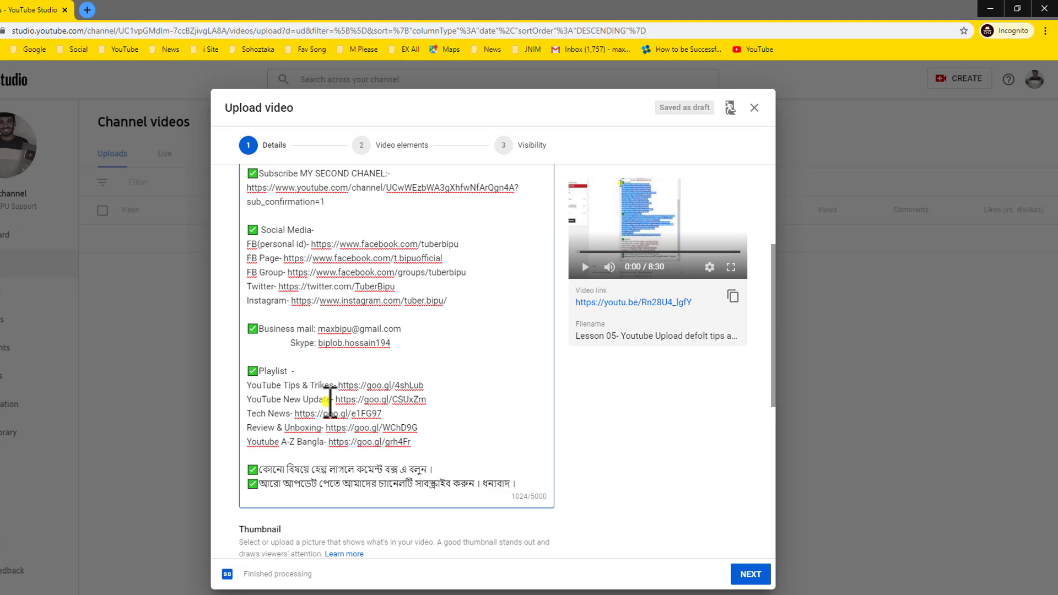
{"action": "scroll", "coordinate": [224, 326], "scroll_direction": "up", "scroll_amount": 5}
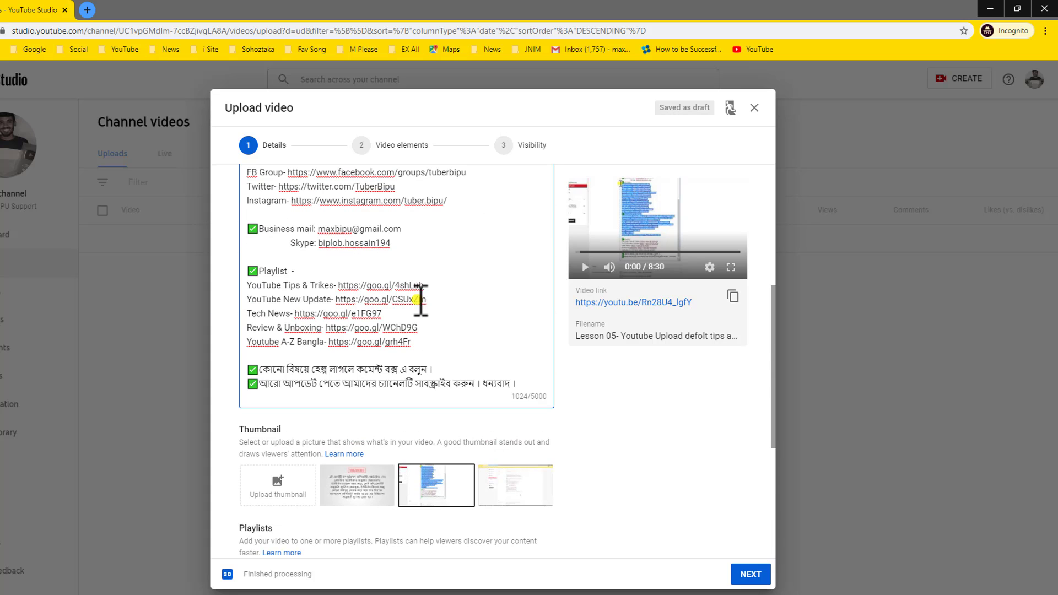
{"action": "scroll", "coordinate": [386, 348], "scroll_direction": "down", "scroll_amount": 4}
{"action": "scroll", "coordinate": [343, 349], "scroll_direction": "down", "scroll_amount": 2}
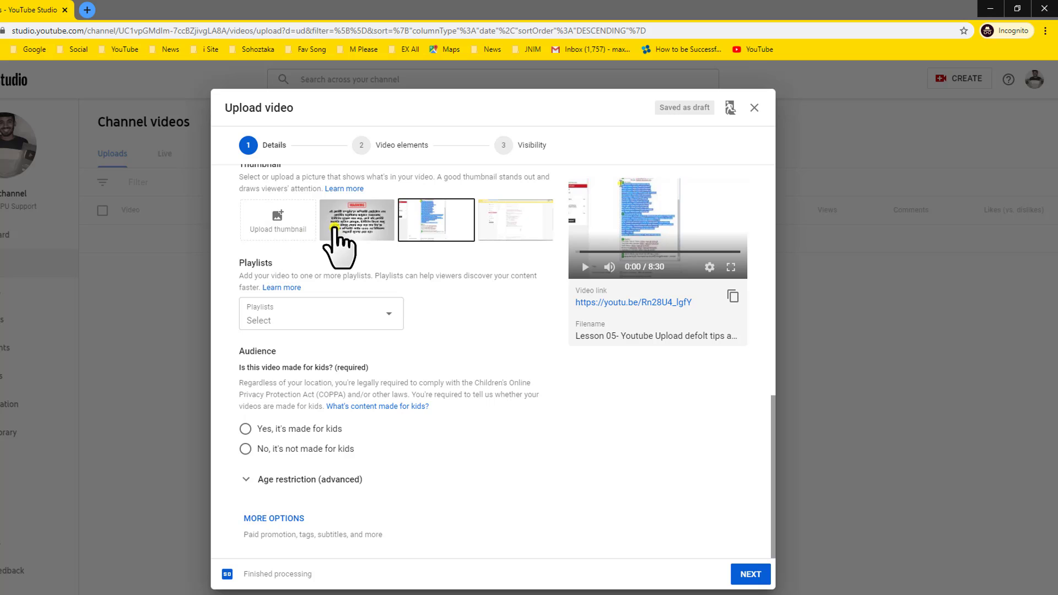
{"action": "left_click", "coordinate": [250, 230]}
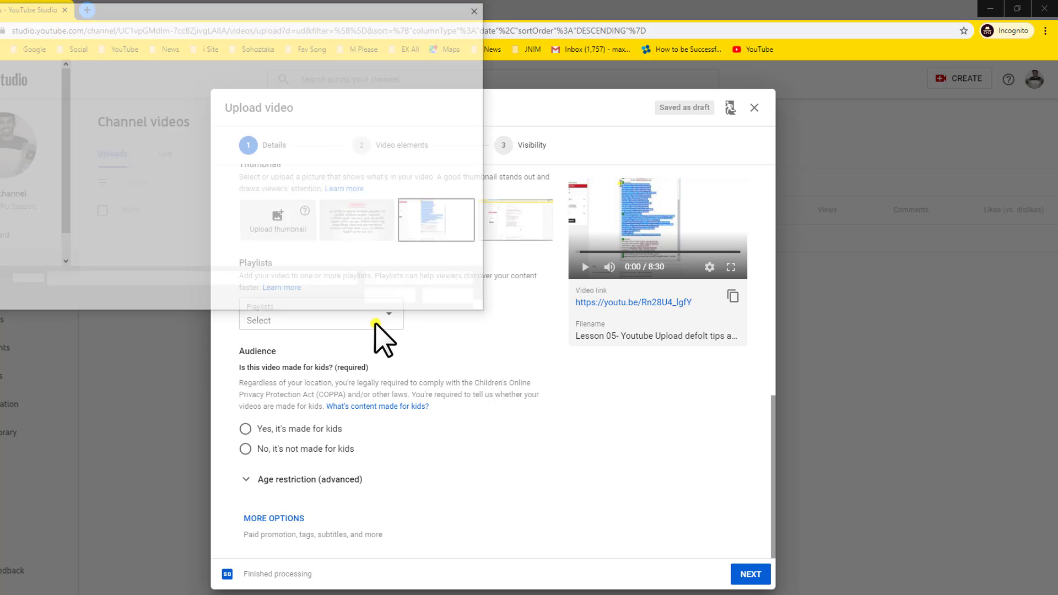
{"action": "left_click", "coordinate": [2, 131]}
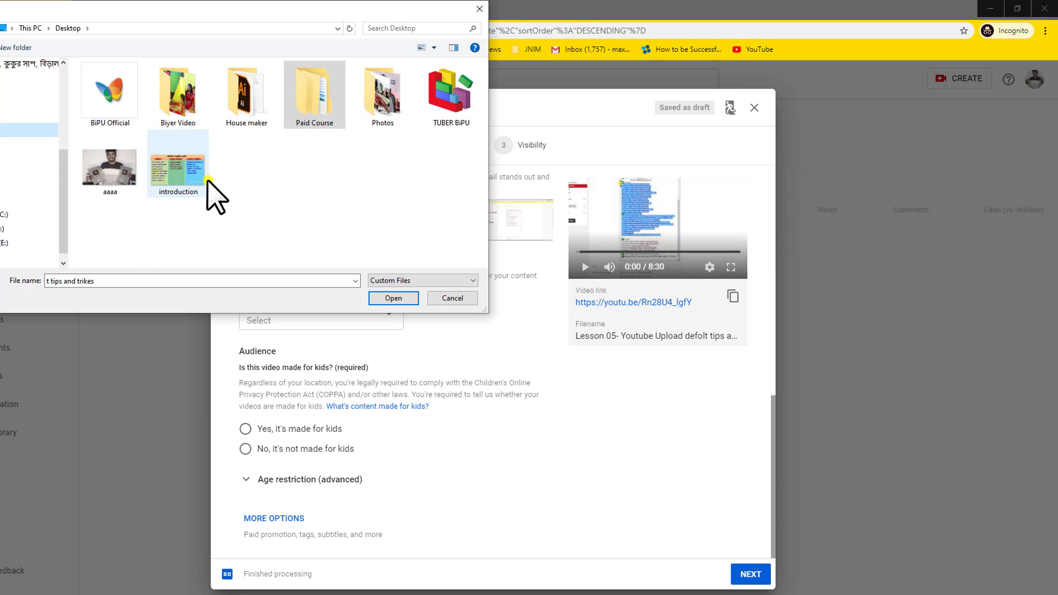
{"action": "double_click", "coordinate": [178, 172]}
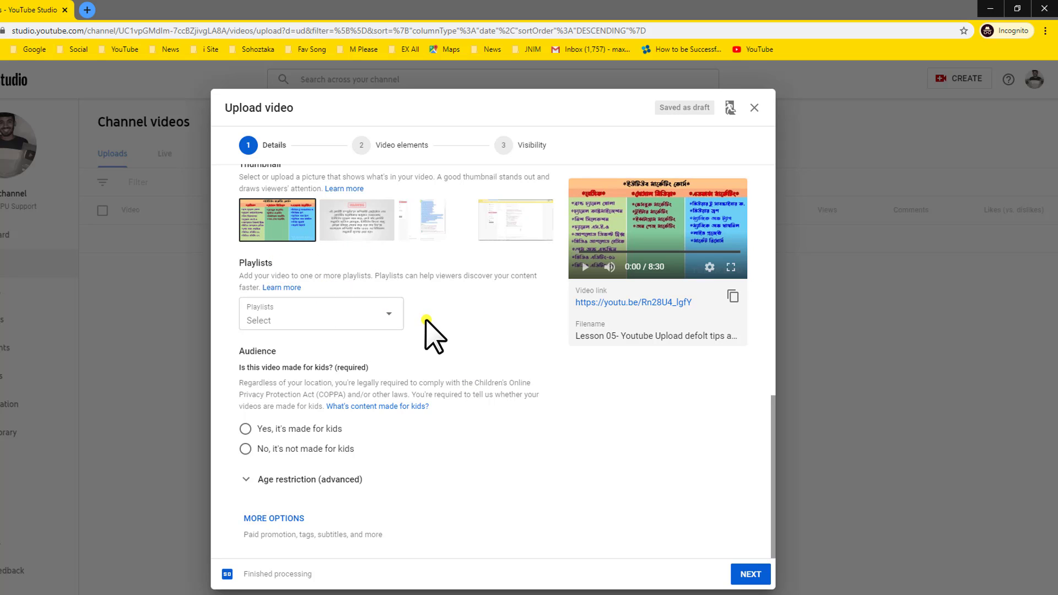
{"action": "left_click", "coordinate": [330, 308]}
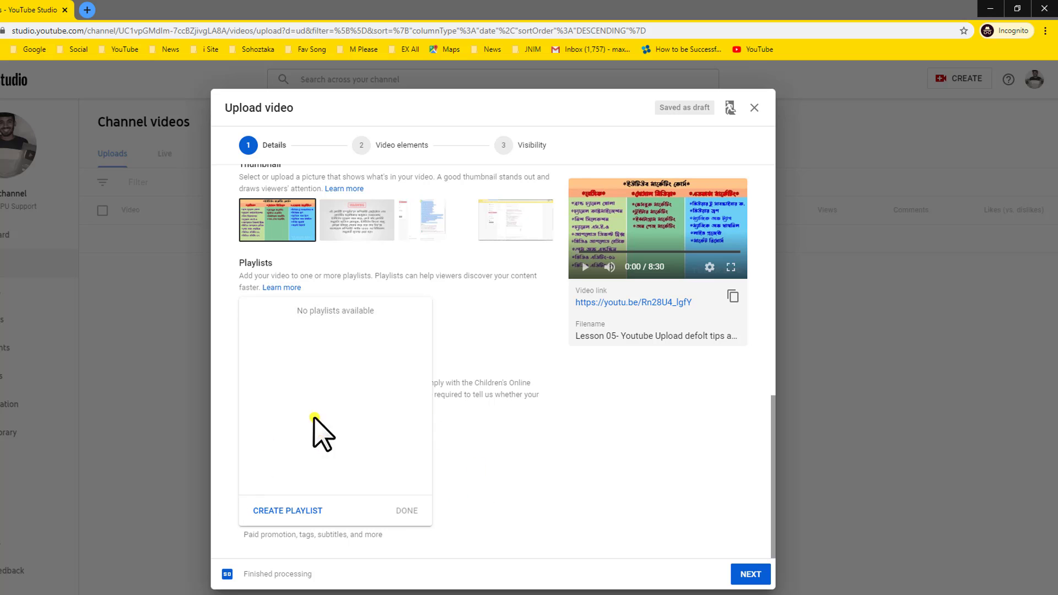
{"action": "left_click", "coordinate": [582, 483]}
{"action": "scroll", "coordinate": [581, 483], "scroll_direction": "up", "scroll_amount": 6}
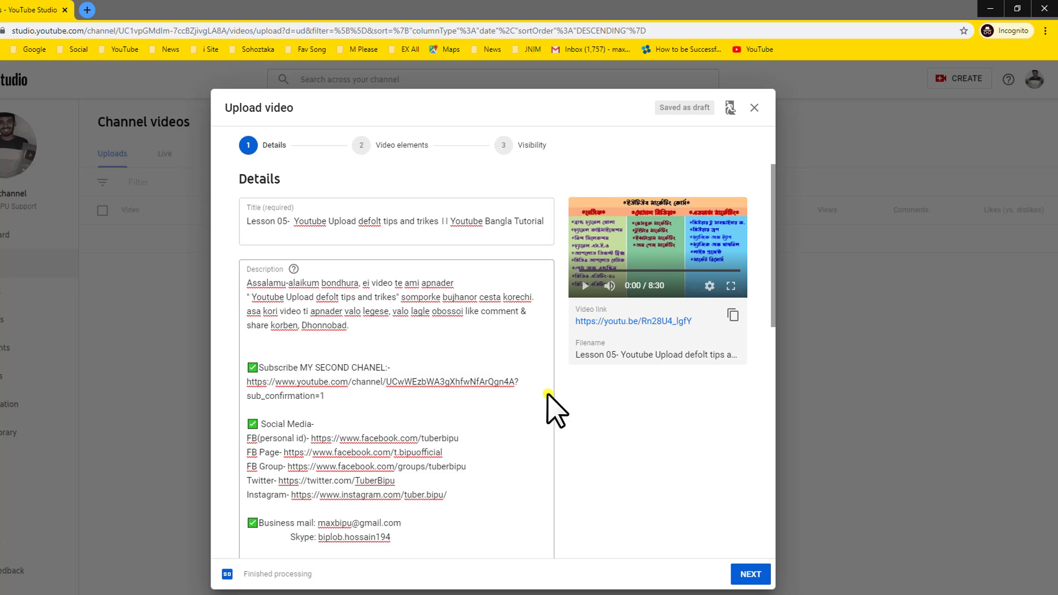
{"action": "scroll", "coordinate": [550, 342], "scroll_direction": "down", "scroll_amount": 8}
{"action": "left_click", "coordinate": [363, 398]}
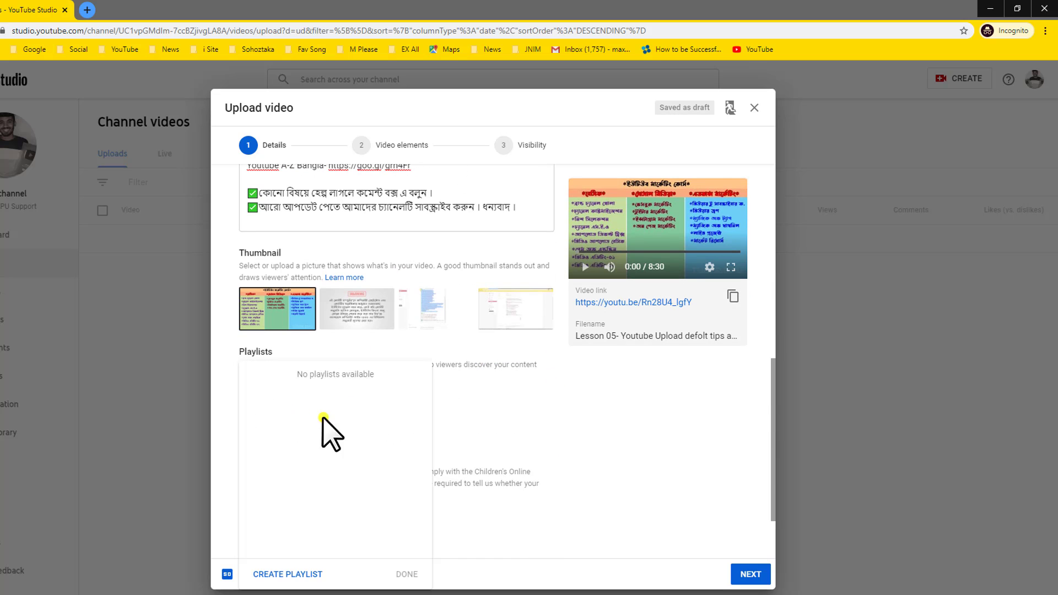
{"action": "left_click", "coordinate": [266, 576]}
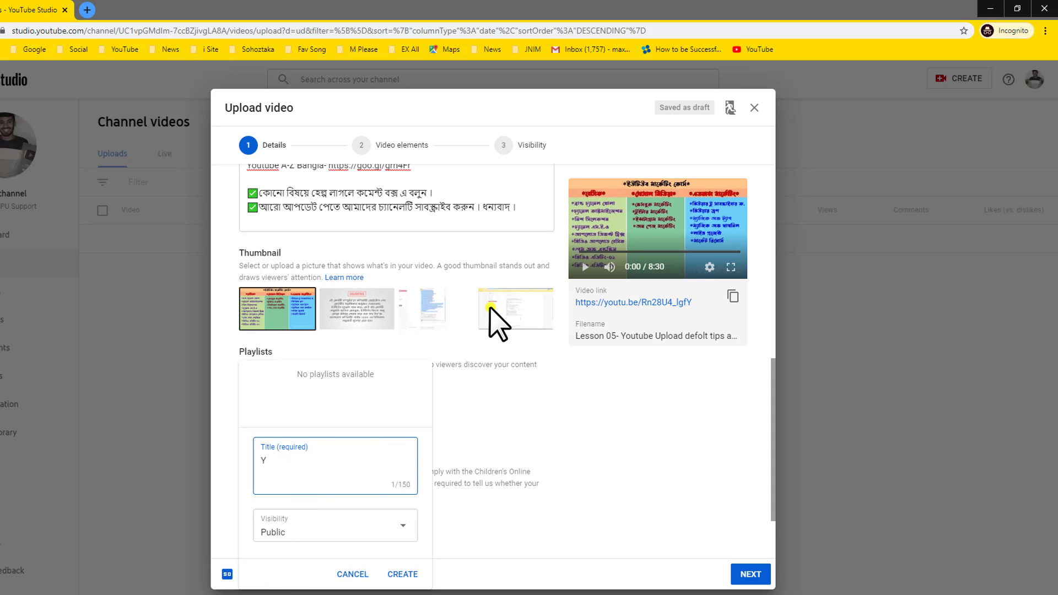
{"action": "left_click", "coordinate": [637, 491]}
Copy "Youtube Bangla Tutorial" from the end of the video title.
{"action": "scroll", "coordinate": [634, 484], "scroll_direction": "up", "scroll_amount": 10}
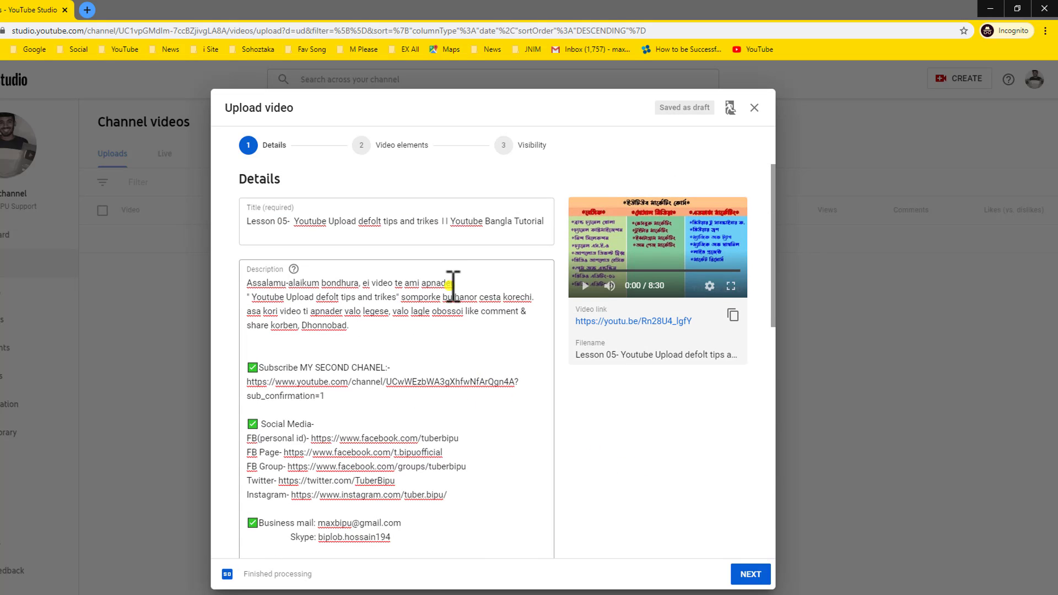
{"action": "left_click_drag", "start_coordinate": [450, 222], "coordinate": [547, 220]}
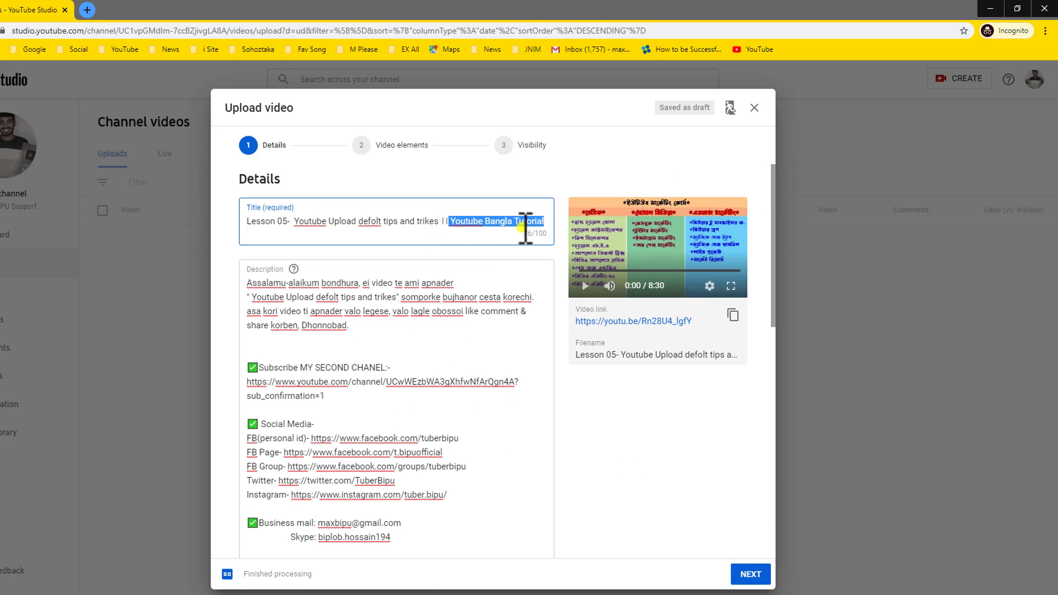
{"action": "right_click", "coordinate": [525, 222]}
{"action": "left_click", "coordinate": [545, 307]}
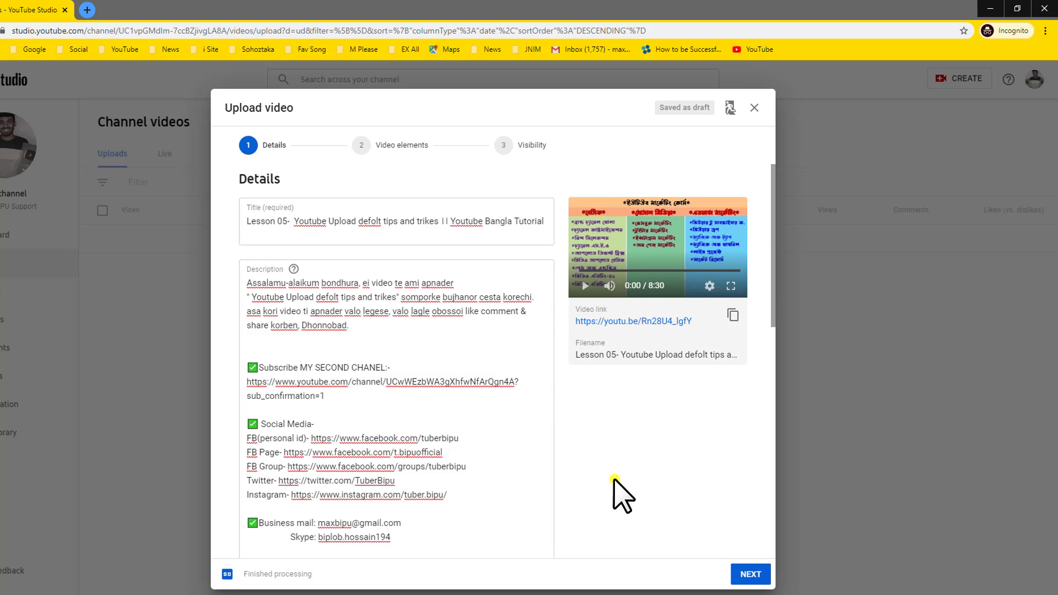
Create a public playlist with the copied title "Youtube Bangla Tutorial" and assign the video to it.
{"action": "scroll", "coordinate": [613, 485], "scroll_direction": "down", "scroll_amount": 10}
{"action": "left_click", "coordinate": [309, 312]}
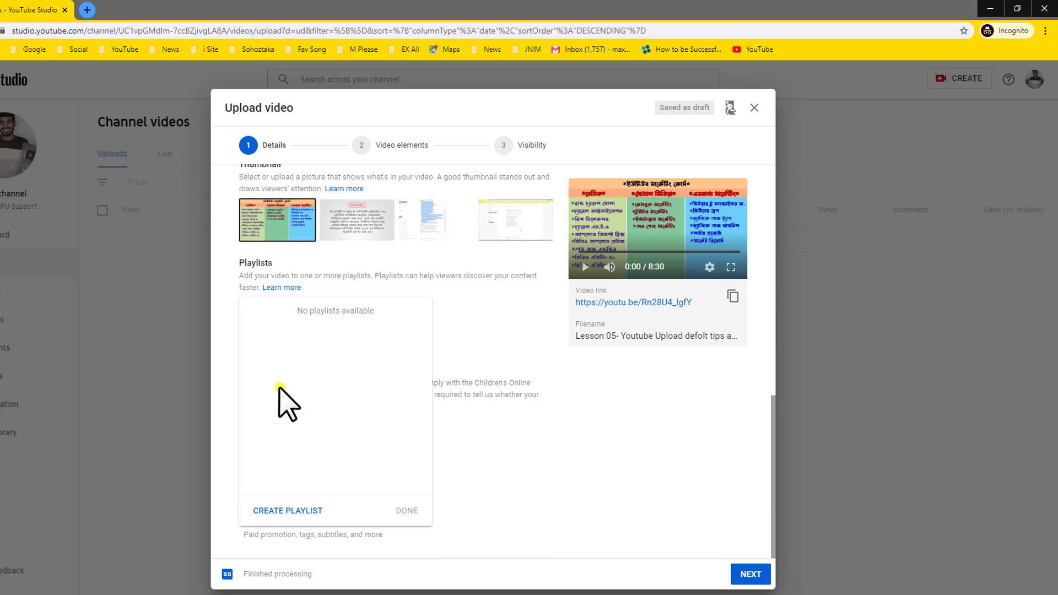
{"action": "left_click", "coordinate": [305, 509]}
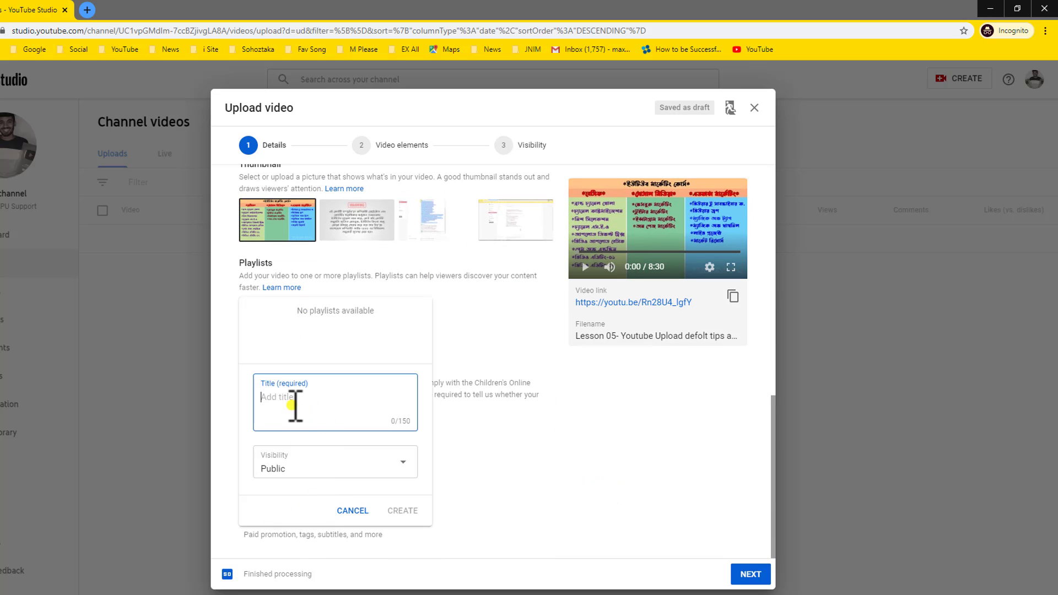
{"action": "right_click", "coordinate": [293, 406]}
{"action": "left_click", "coordinate": [325, 496]}
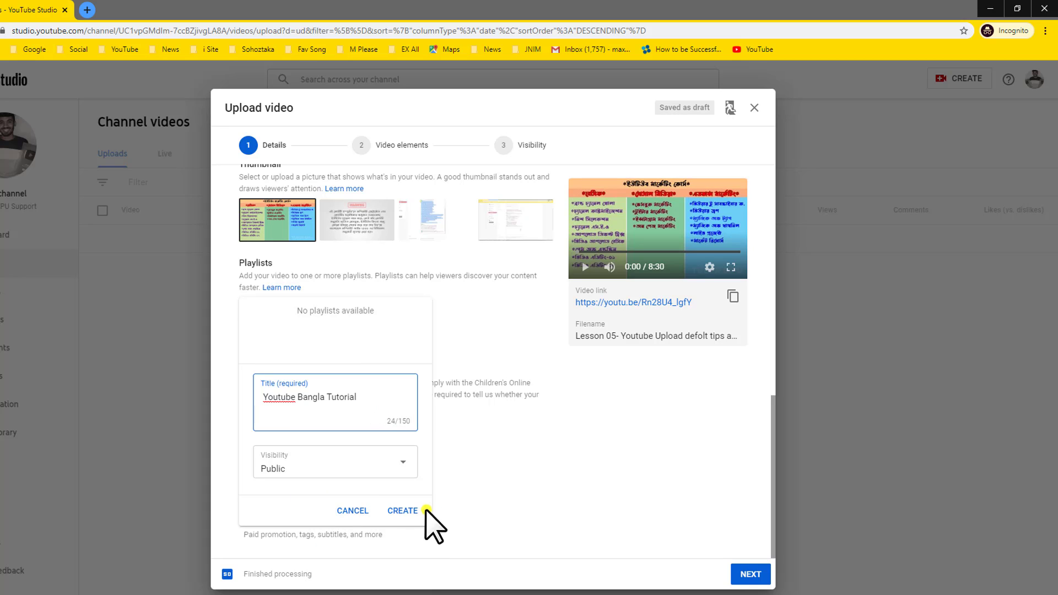
{"action": "left_click", "coordinate": [408, 511]}
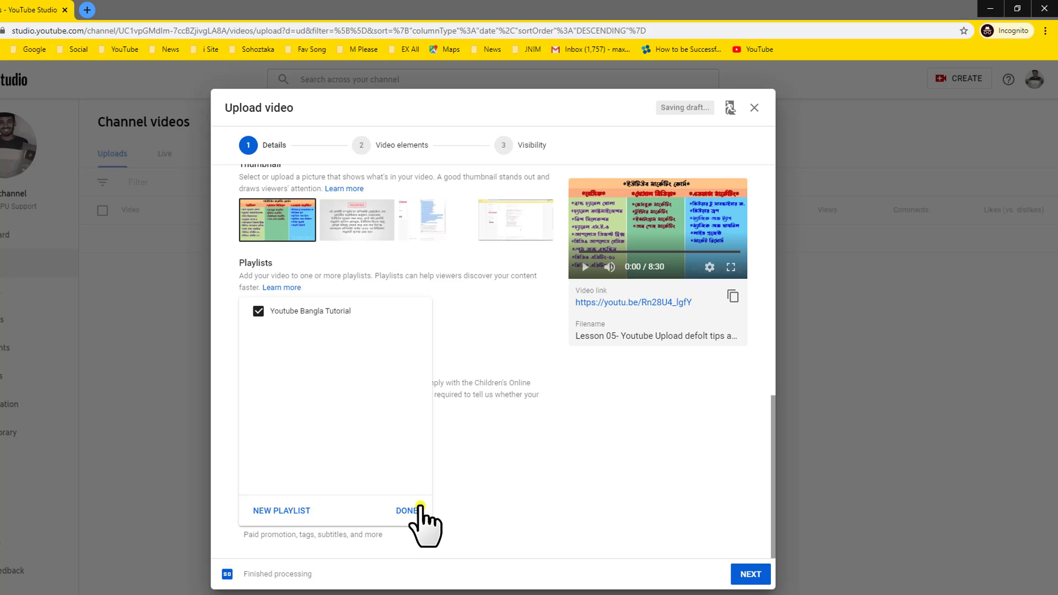
{"action": "left_click", "coordinate": [408, 510]}
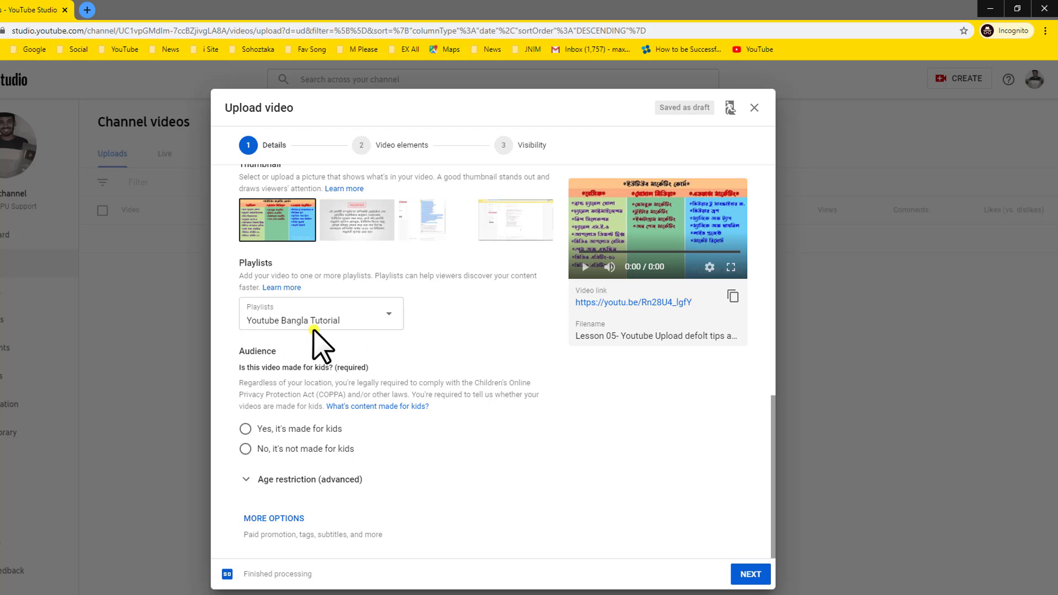
Deselect and reselect the Youtube Bangla Tutorial playlist for the video, then apply the selection.
{"action": "left_click", "coordinate": [342, 310]}
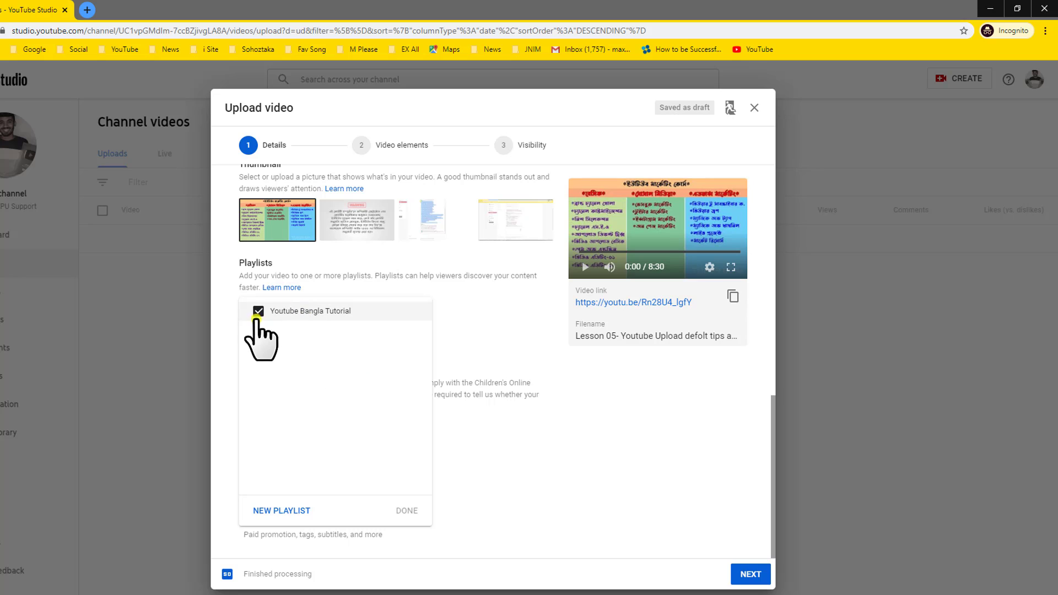
{"action": "left_click", "coordinate": [258, 311]}
{"action": "left_click", "coordinate": [310, 324]}
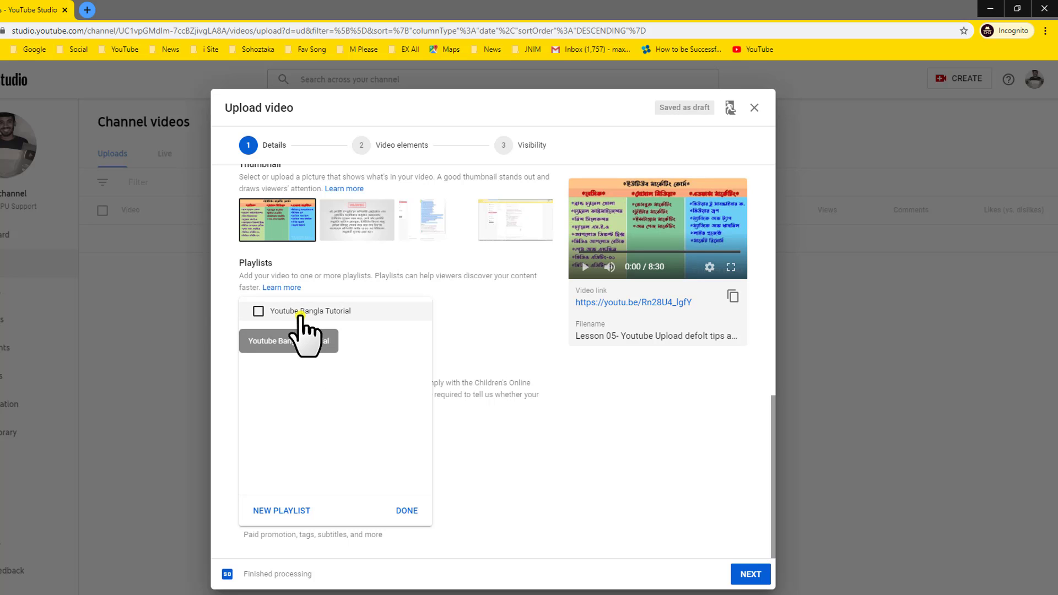
{"action": "left_click", "coordinate": [409, 514]}
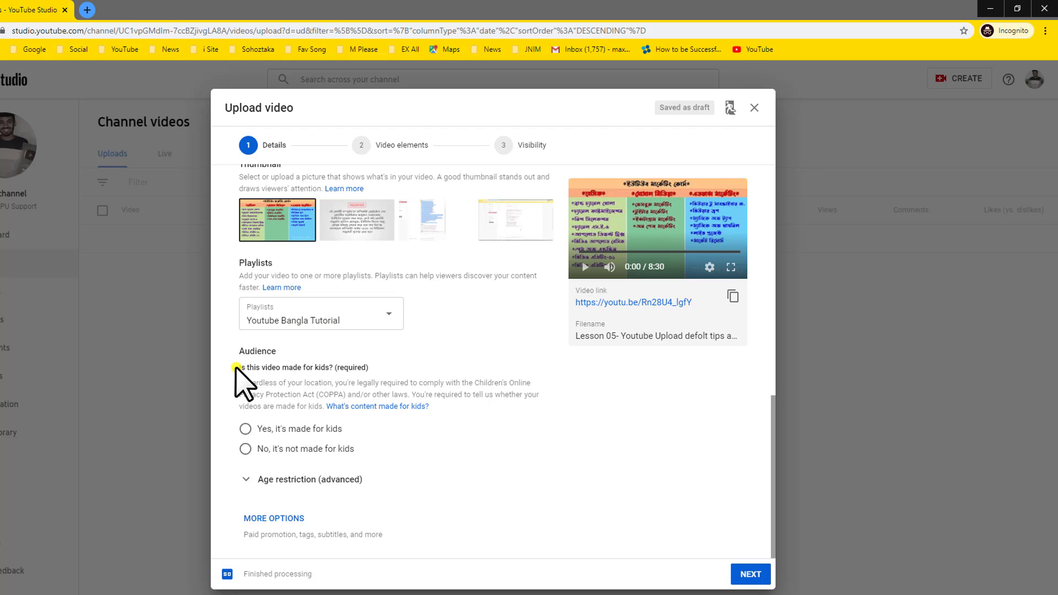
Mark the video as not made for kids and reveal the additional detail options.
{"action": "left_click_drag", "start_coordinate": [241, 367], "coordinate": [384, 366]}
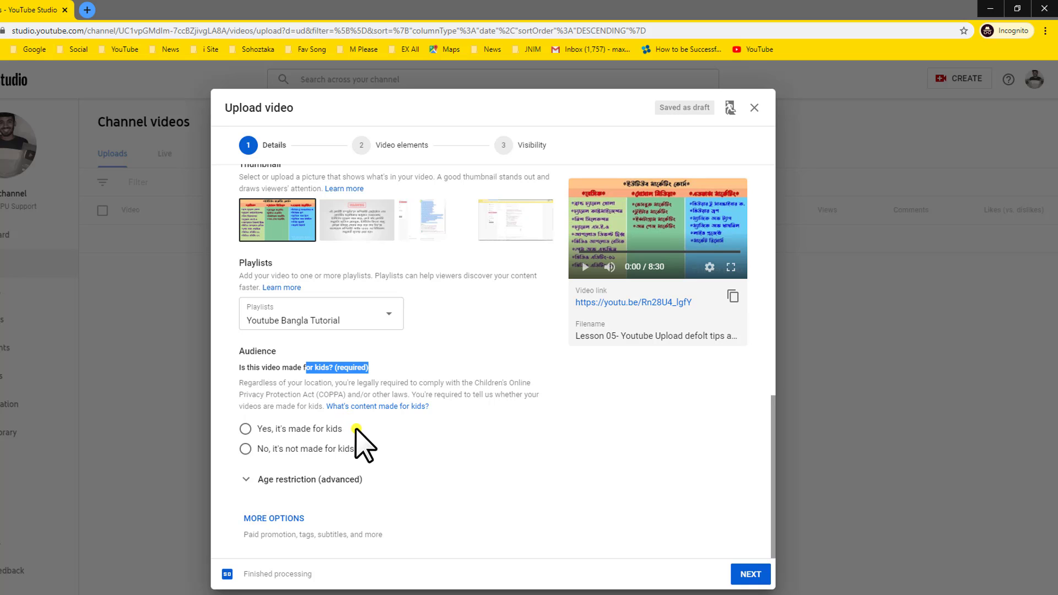
{"action": "left_click", "coordinate": [334, 450]}
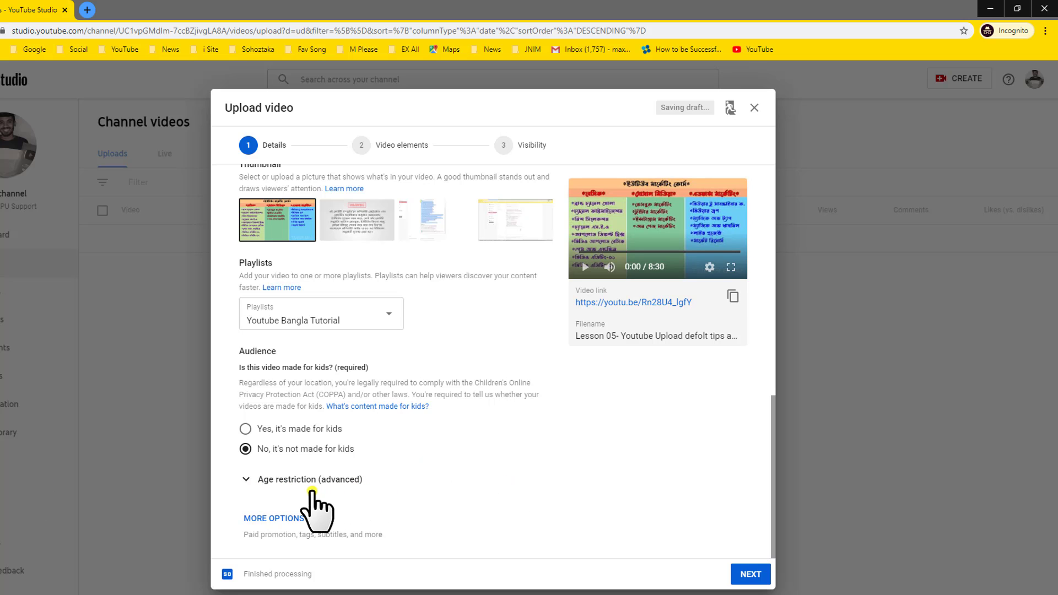
{"action": "left_click", "coordinate": [276, 519]}
{"action": "scroll", "coordinate": [361, 488], "scroll_direction": "down", "scroll_amount": 6}
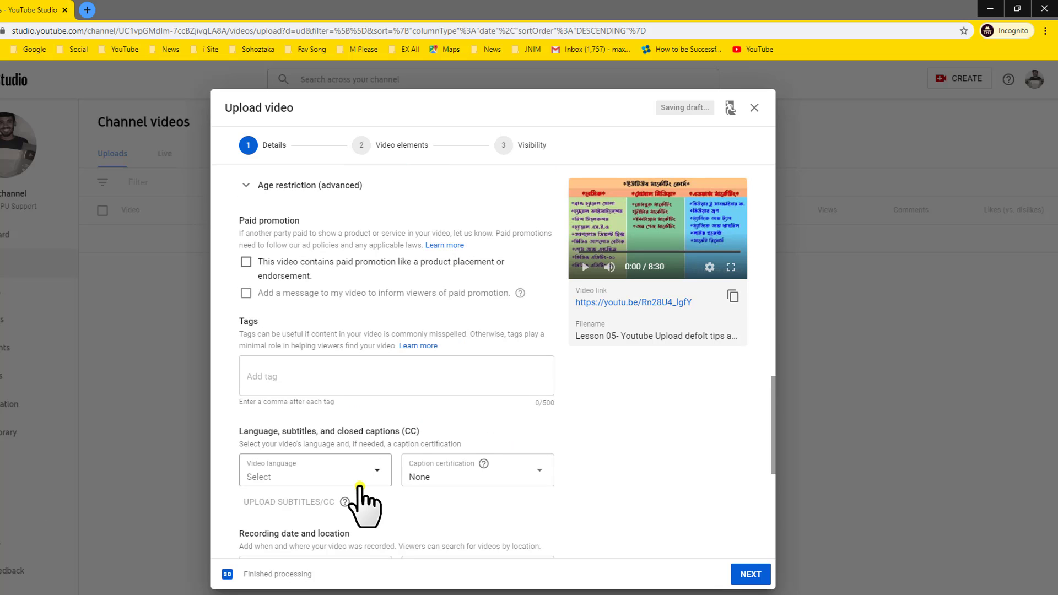
Set the video language to Bangla and keep the caption certification at None.
{"action": "left_click", "coordinate": [318, 323]}
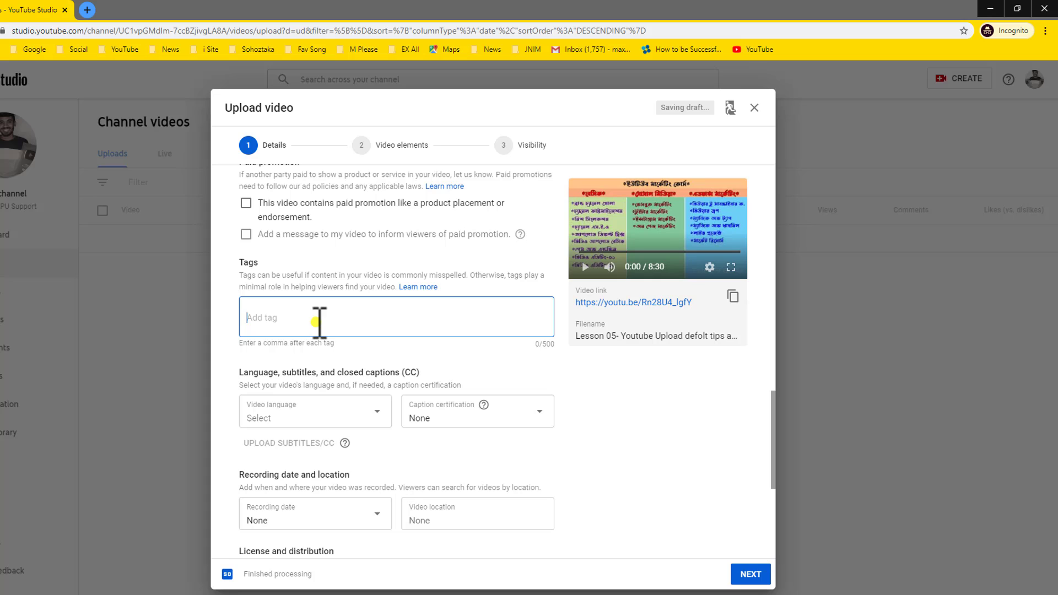
{"action": "left_click", "coordinate": [308, 417]}
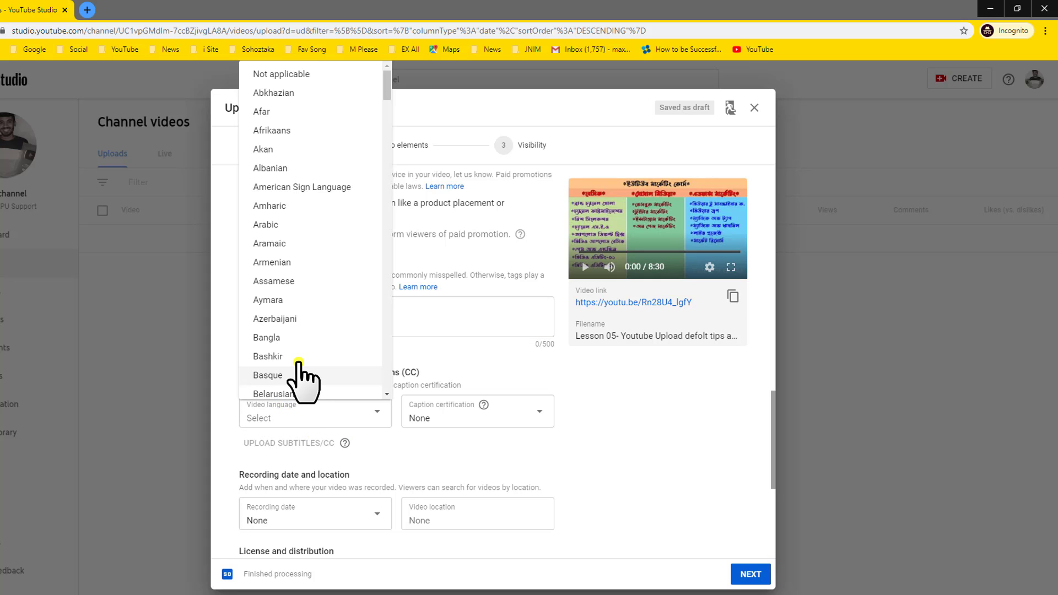
{"action": "scroll", "coordinate": [300, 347], "scroll_direction": "down", "scroll_amount": 3}
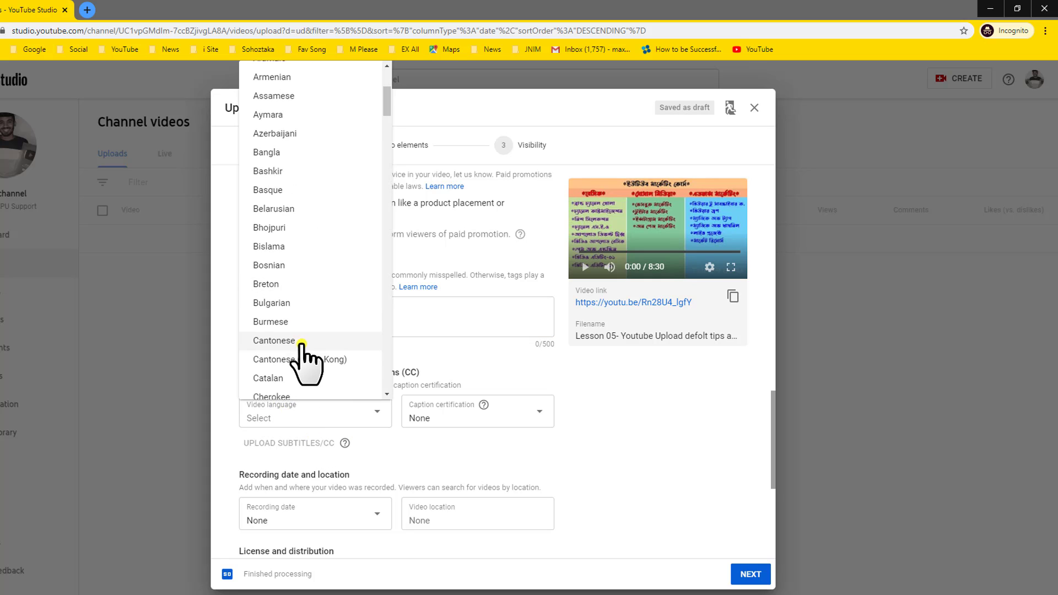
{"action": "scroll", "coordinate": [302, 345], "scroll_direction": "down", "scroll_amount": 1}
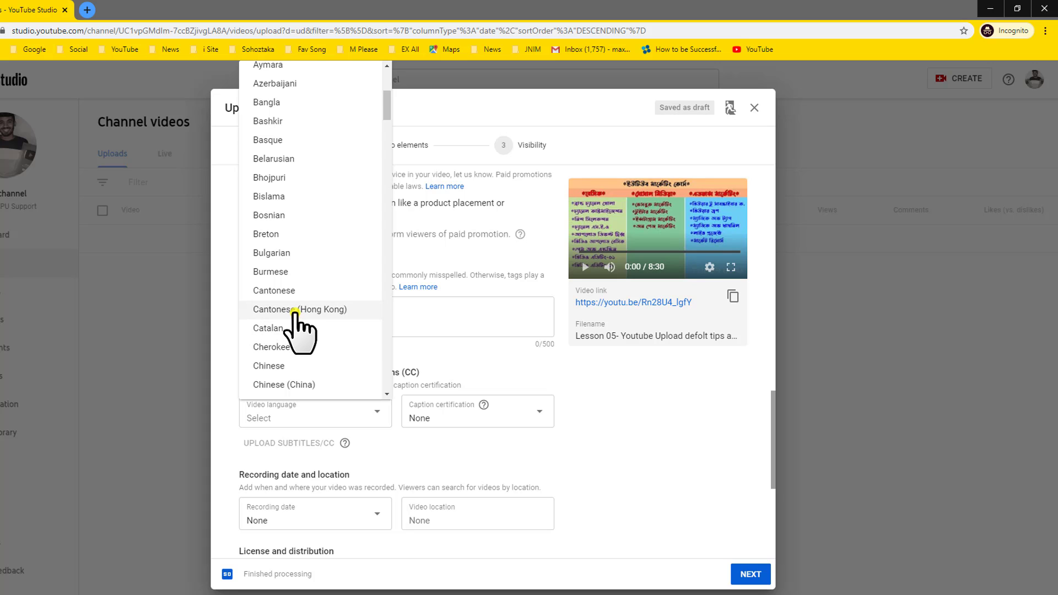
{"action": "scroll", "coordinate": [298, 325], "scroll_direction": "up", "scroll_amount": 4}
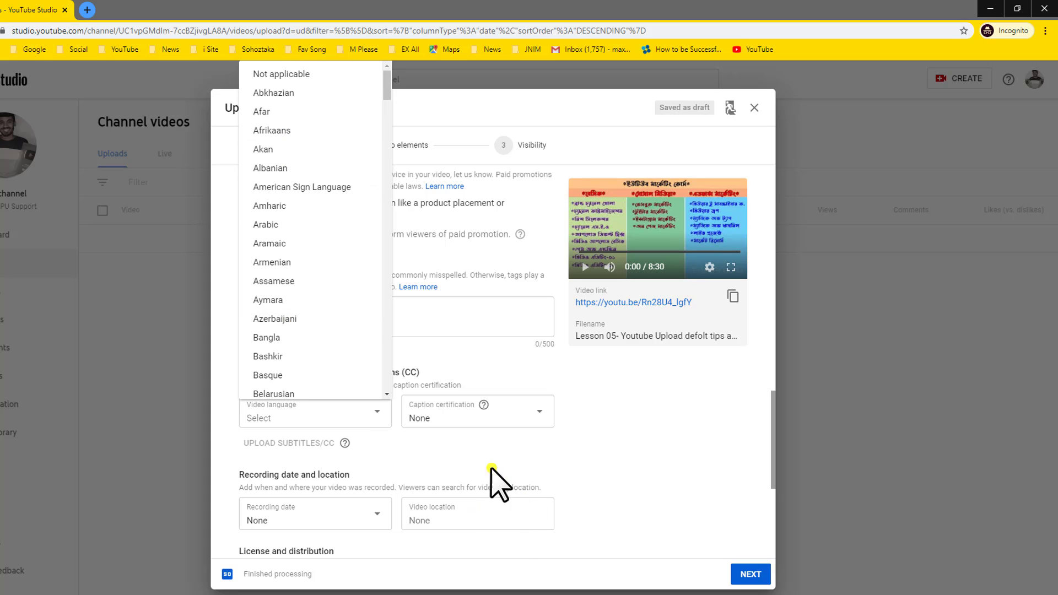
{"action": "left_click", "coordinate": [276, 337]}
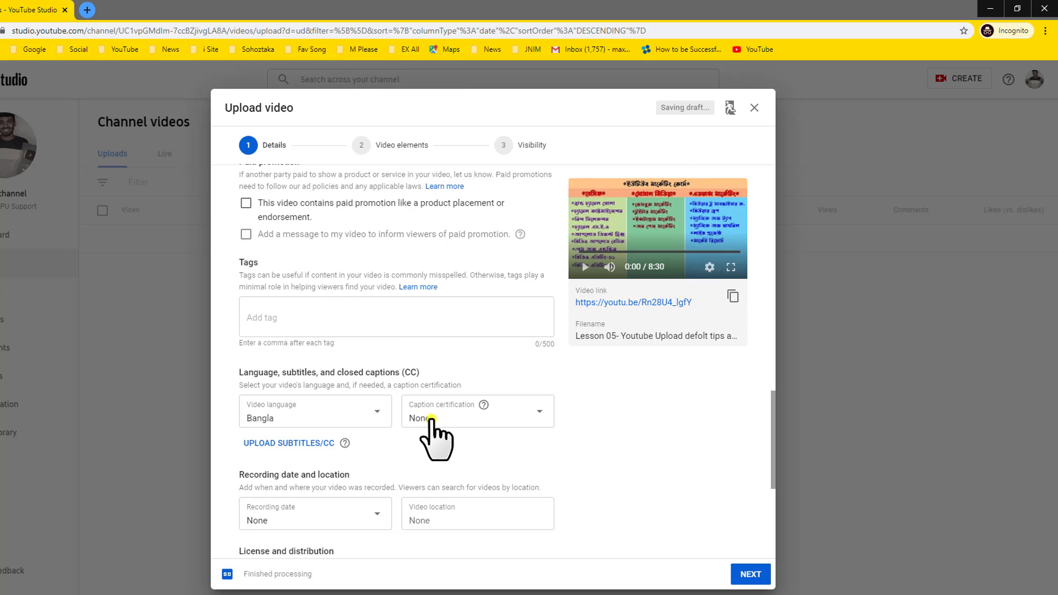
{"action": "left_click", "coordinate": [431, 420]}
{"action": "left_click", "coordinate": [446, 348]}
Set the recording date to Feb 2, 2020 and the video location to Bangladesh.
{"action": "scroll", "coordinate": [452, 469], "scroll_direction": "down", "scroll_amount": 2}
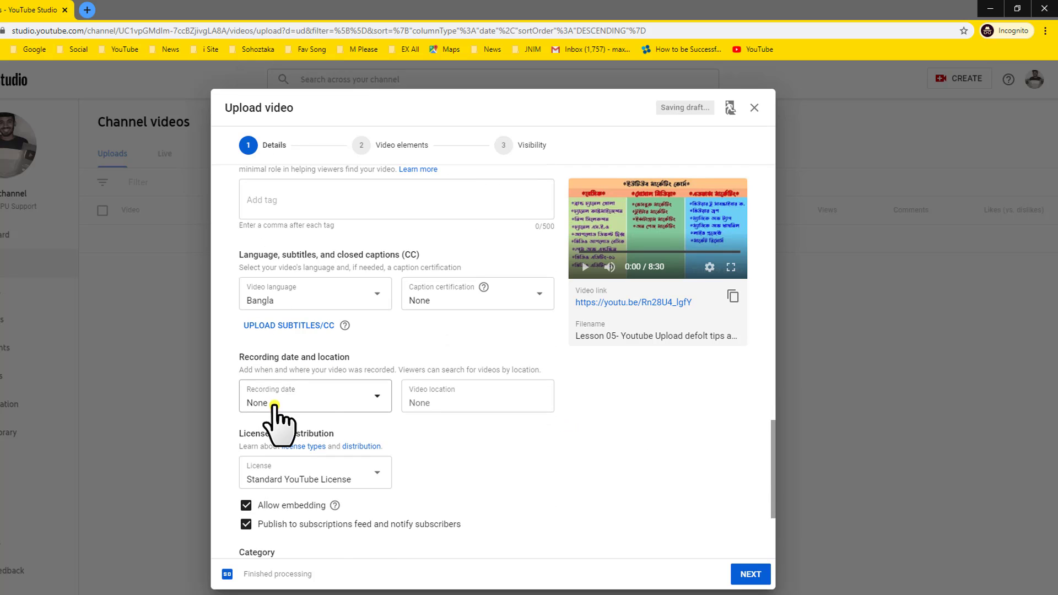
{"action": "left_click", "coordinate": [274, 411]}
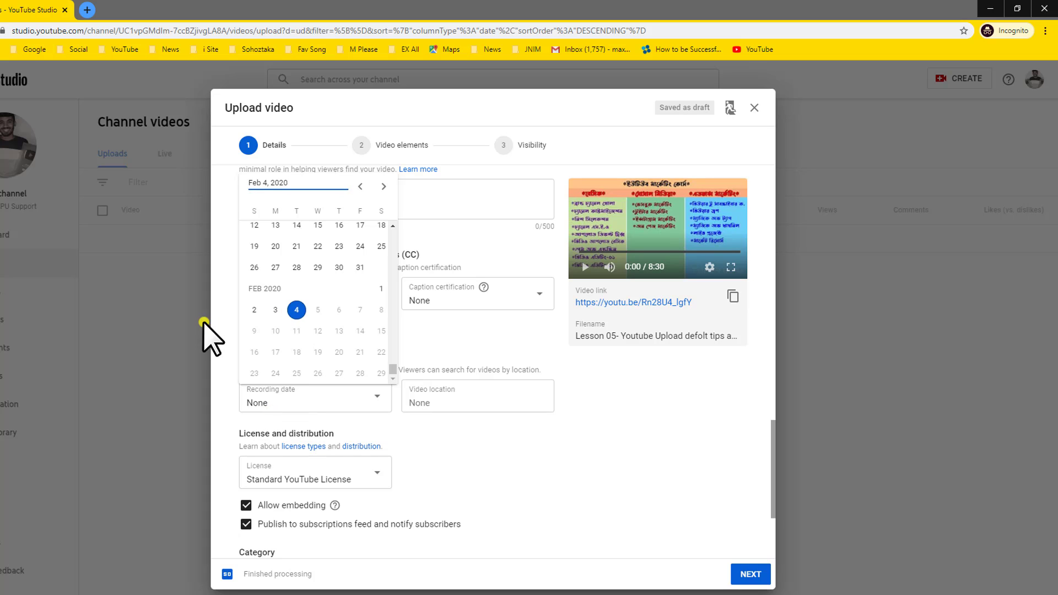
{"action": "left_click", "coordinate": [254, 310]}
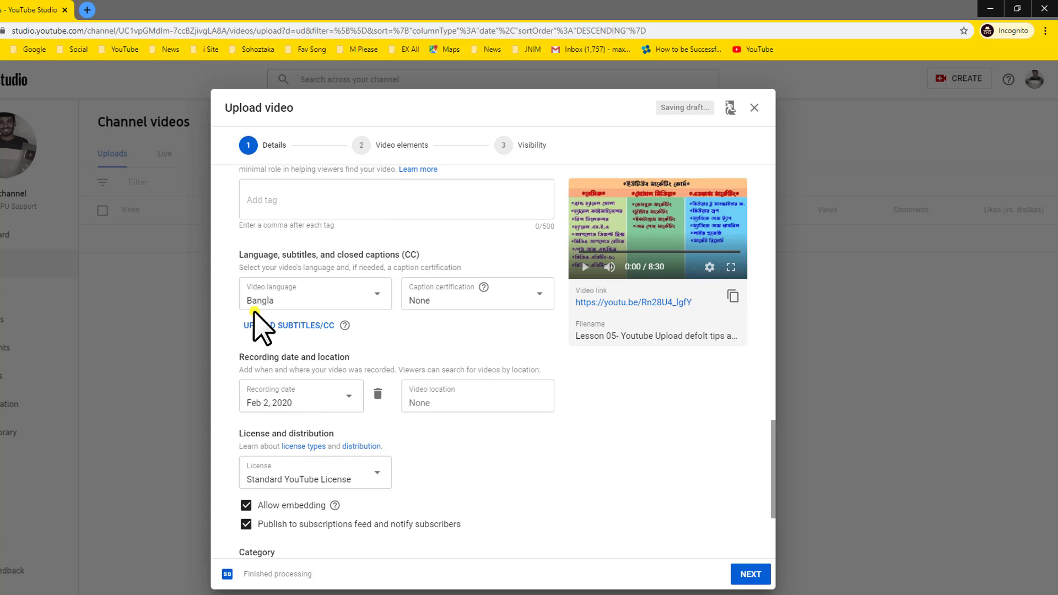
{"action": "left_click", "coordinate": [436, 401]}
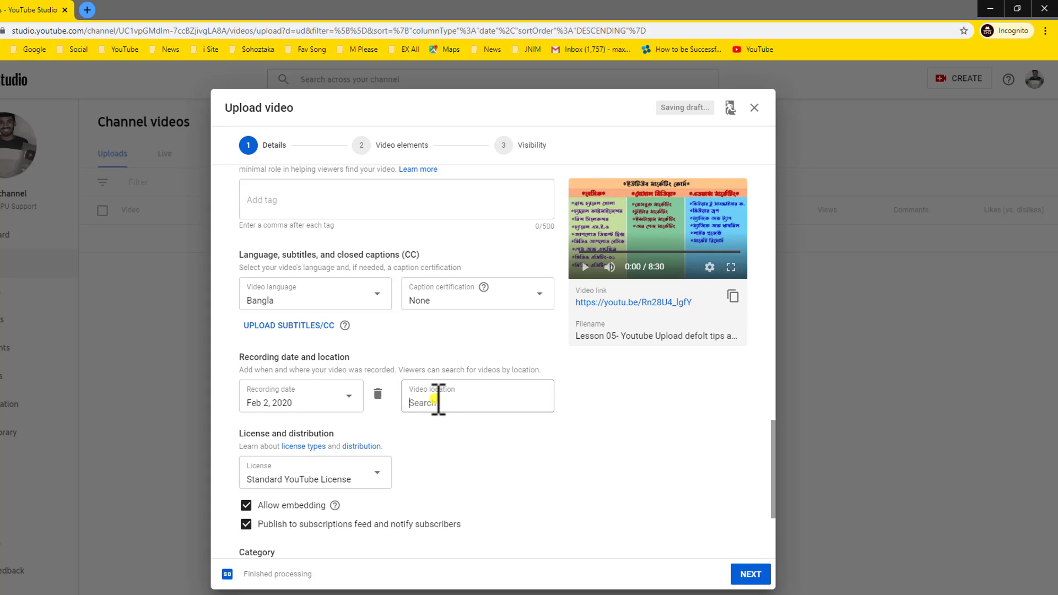
{"action": "type", "text": "bang"}
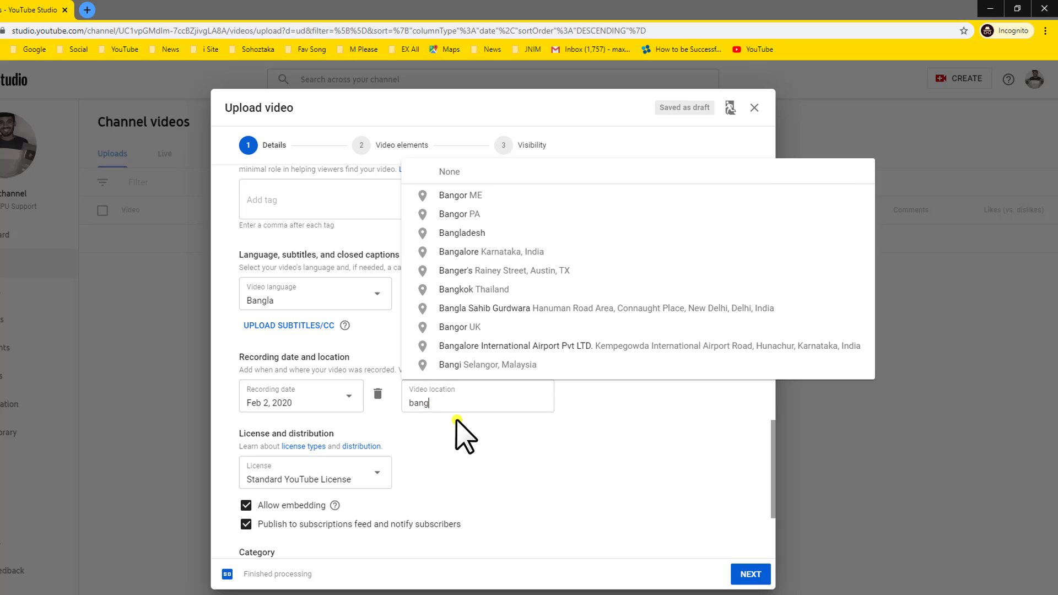
{"action": "left_click", "coordinate": [485, 233]}
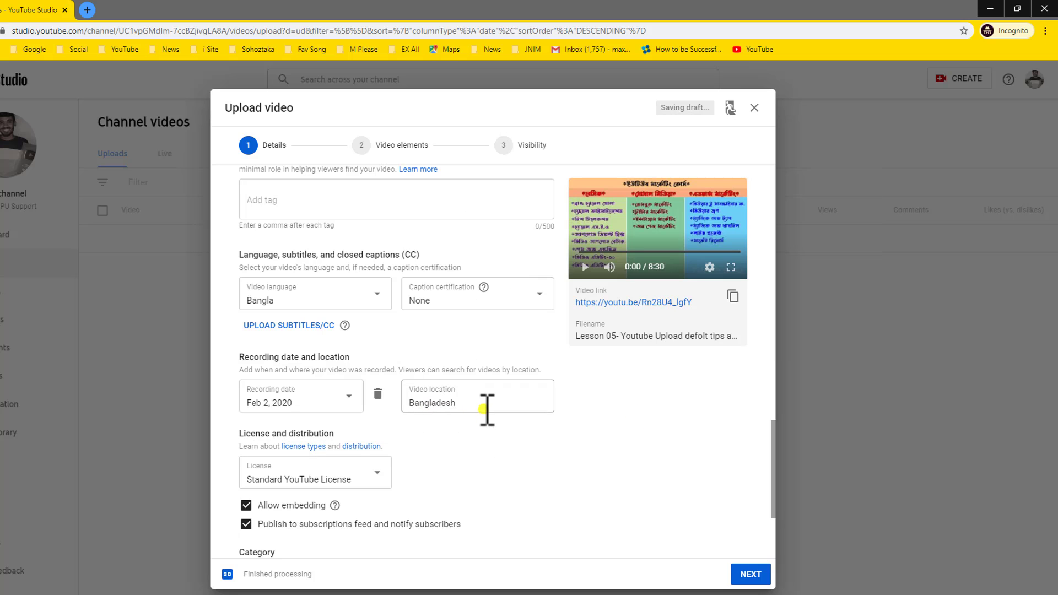
Review the remaining video details and proceed to the Video elements stage of the upload.
{"action": "scroll", "coordinate": [336, 524], "scroll_direction": "down", "scroll_amount": 3}
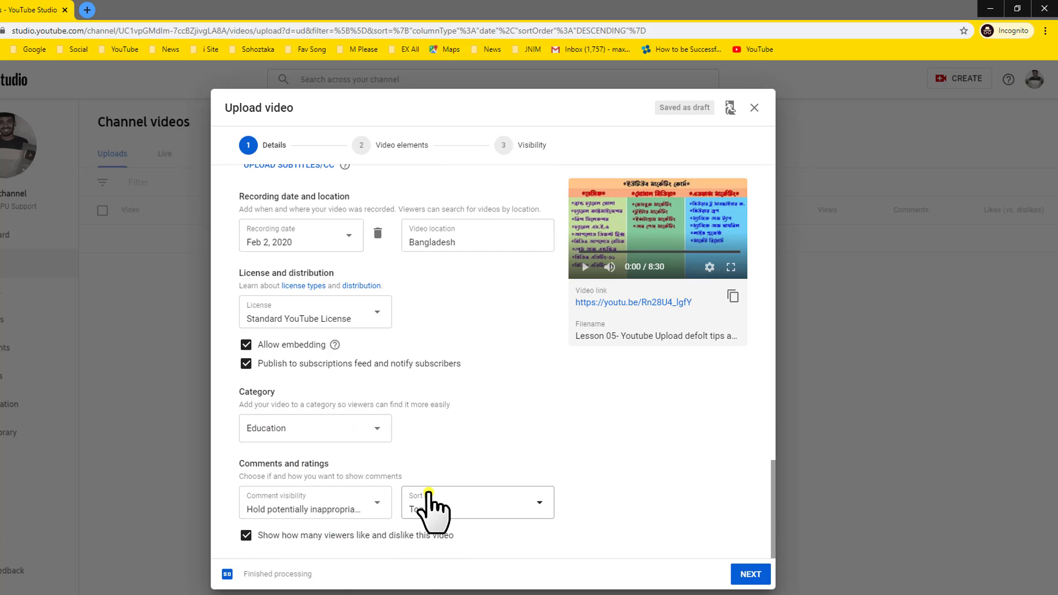
{"action": "scroll", "coordinate": [451, 470], "scroll_direction": "up", "scroll_amount": 15}
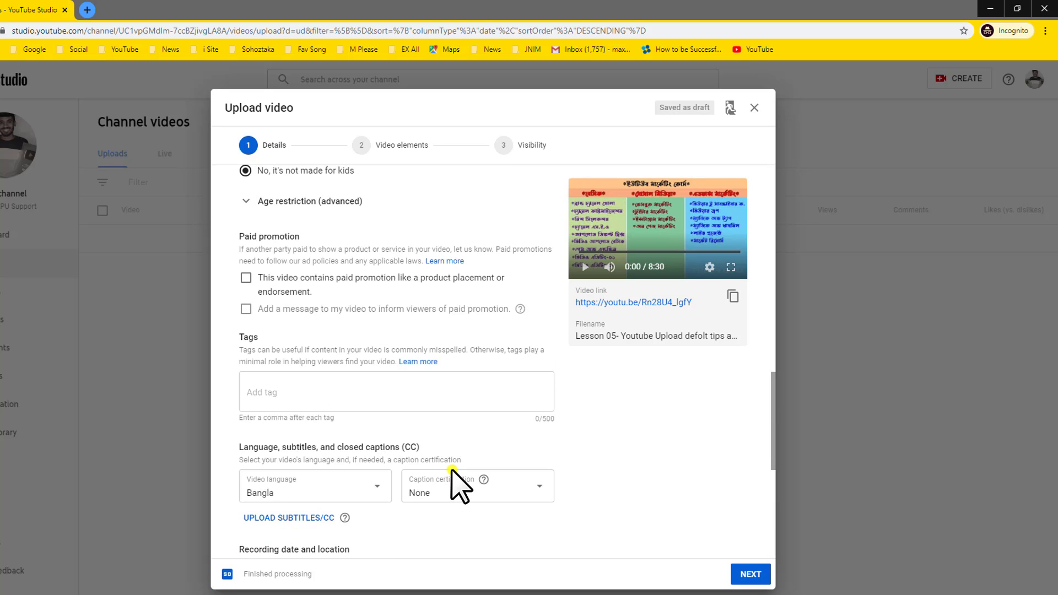
{"action": "scroll", "coordinate": [451, 470], "scroll_direction": "up", "scroll_amount": 3}
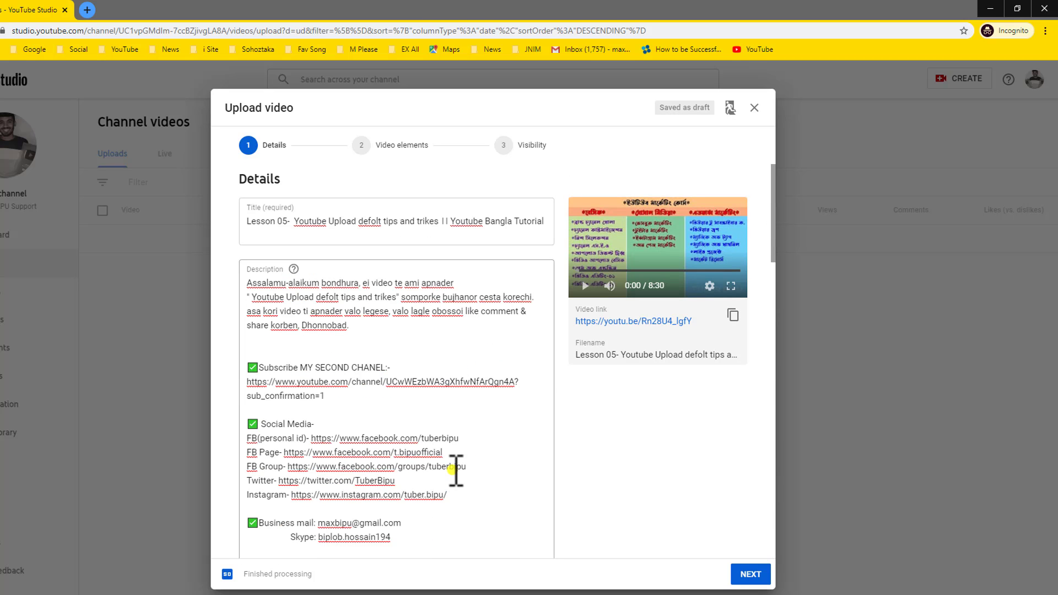
{"action": "scroll", "coordinate": [457, 466], "scroll_direction": "down", "scroll_amount": 4}
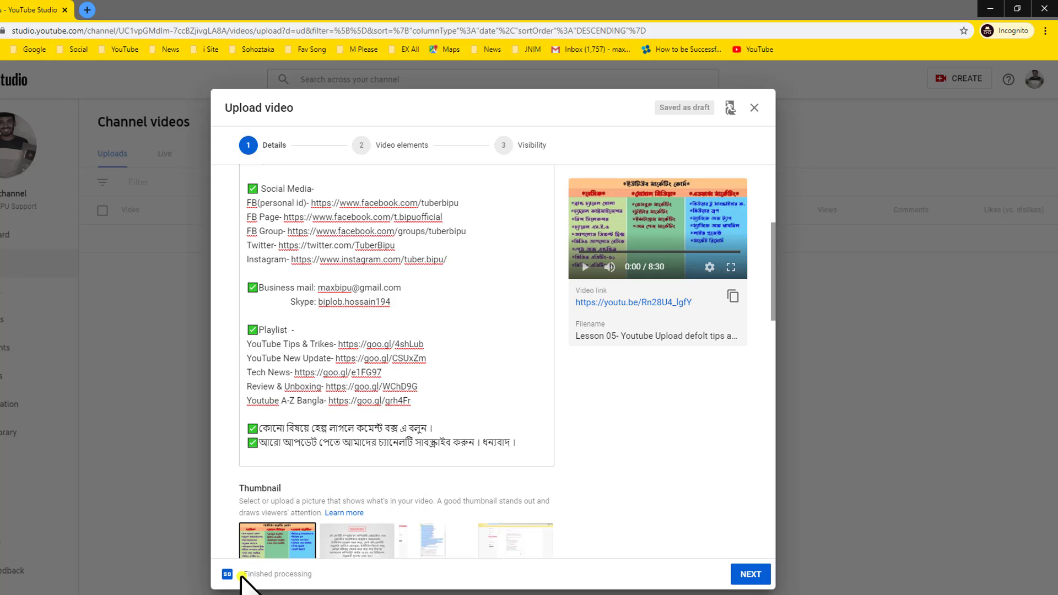
{"action": "left_click", "coordinate": [746, 576]}
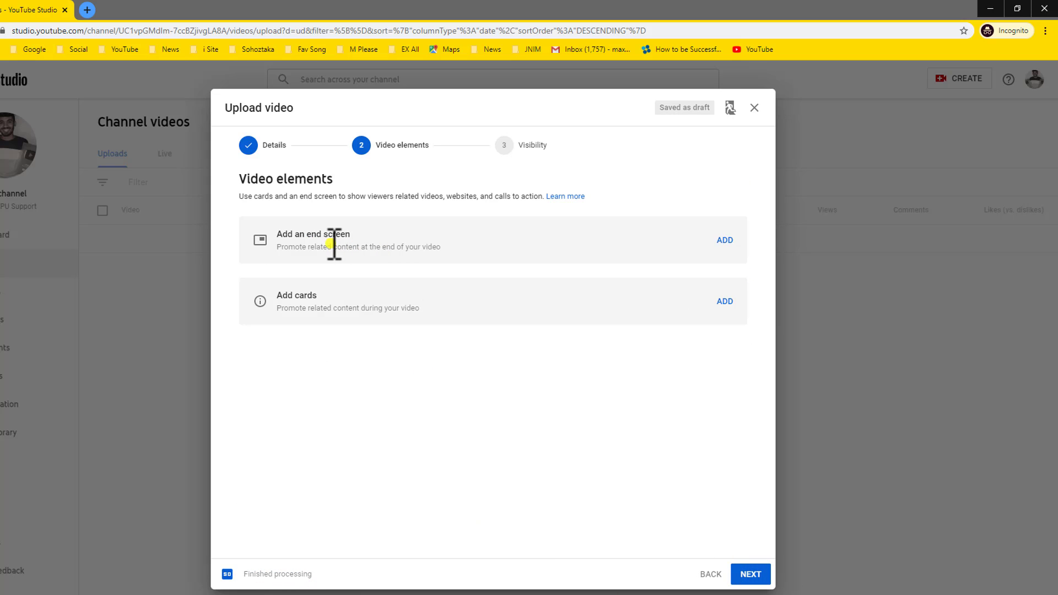
Start an end screen for the video and place a Subscribe element near the left edge of the frame.
{"action": "left_click", "coordinate": [722, 241]}
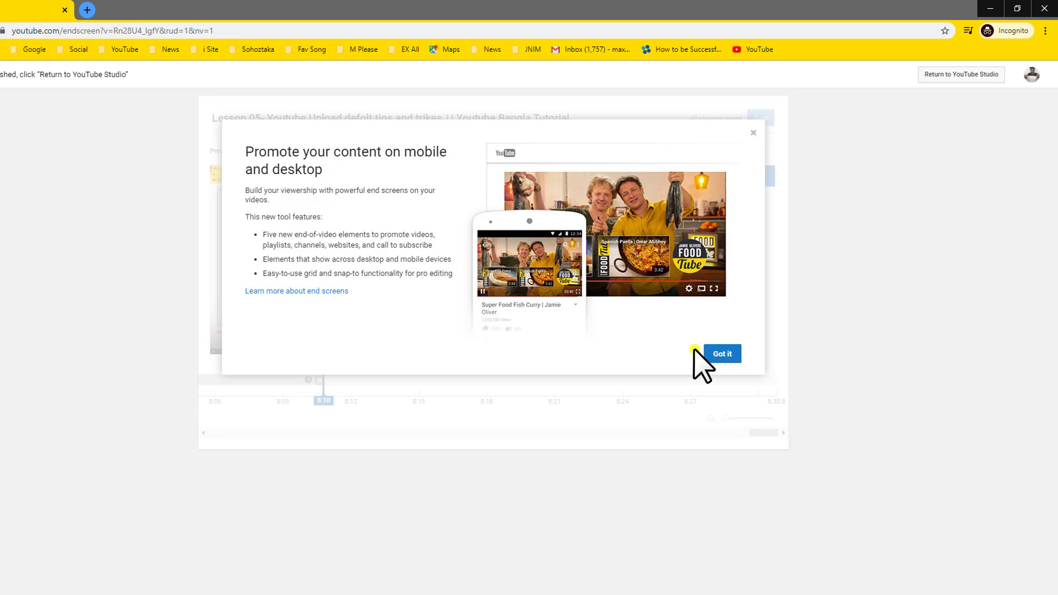
{"action": "left_click", "coordinate": [722, 353]}
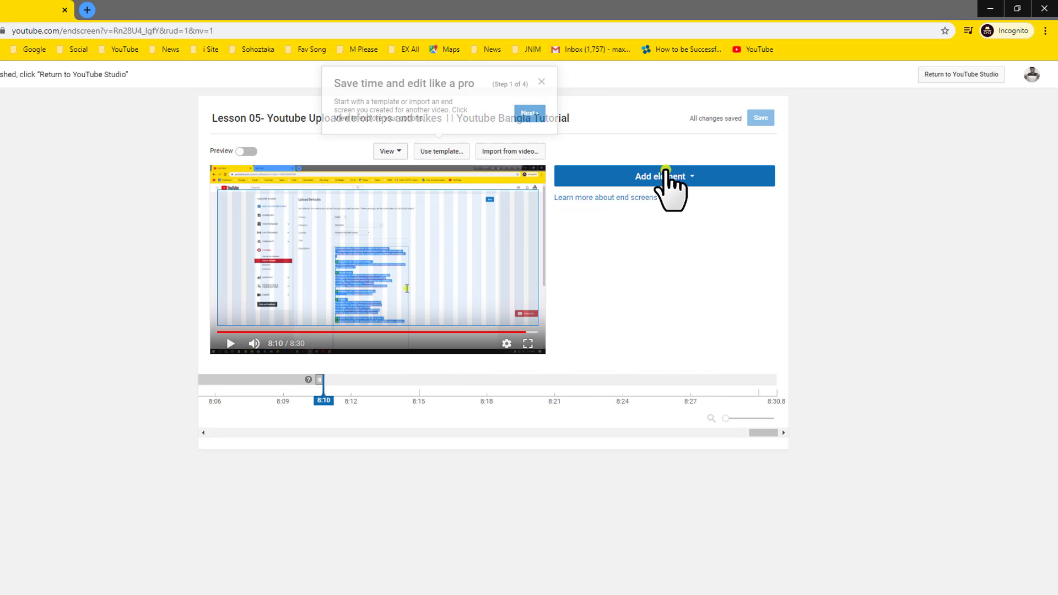
{"action": "left_click", "coordinate": [666, 172]}
{"action": "left_click", "coordinate": [749, 265]}
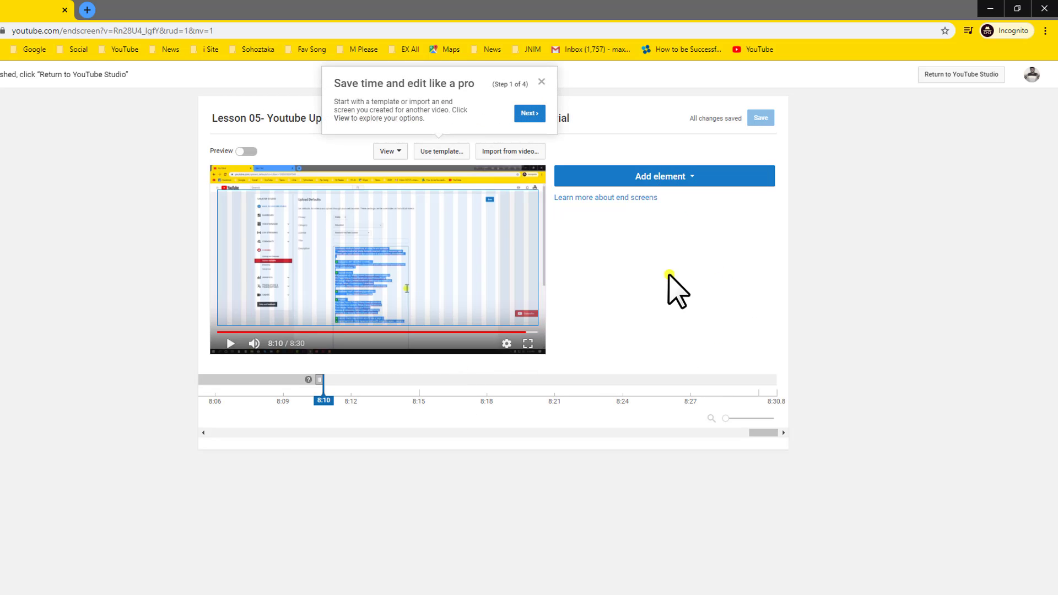
{"action": "left_click_drag", "start_coordinate": [241, 215], "coordinate": [242, 262]}
Start a Video or Playlist end screen element and browse the channel's playlists and uploads for it.
{"action": "left_click", "coordinate": [704, 177]}
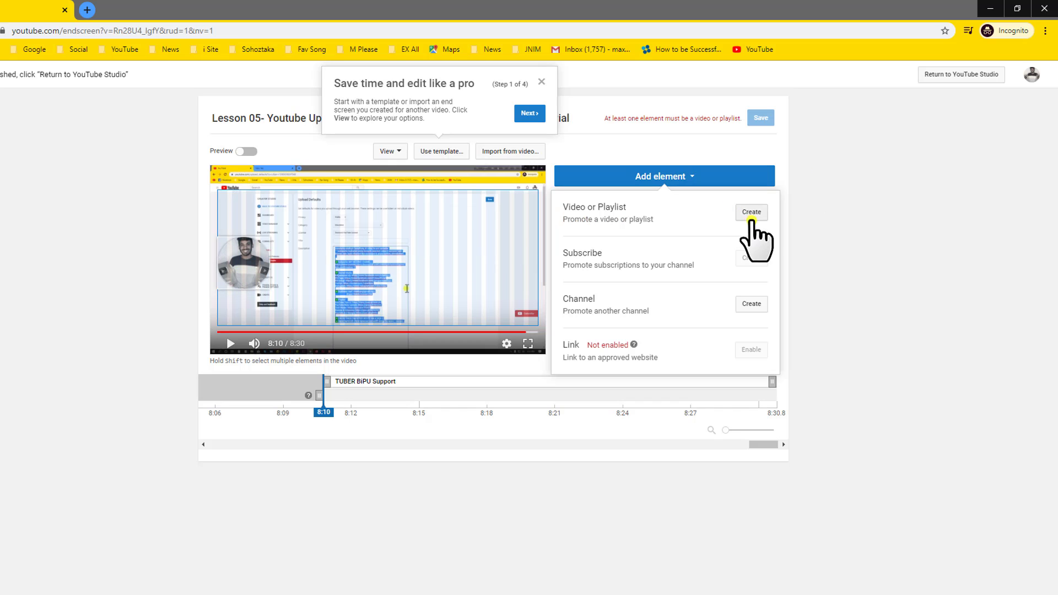
{"action": "left_click", "coordinate": [752, 213]}
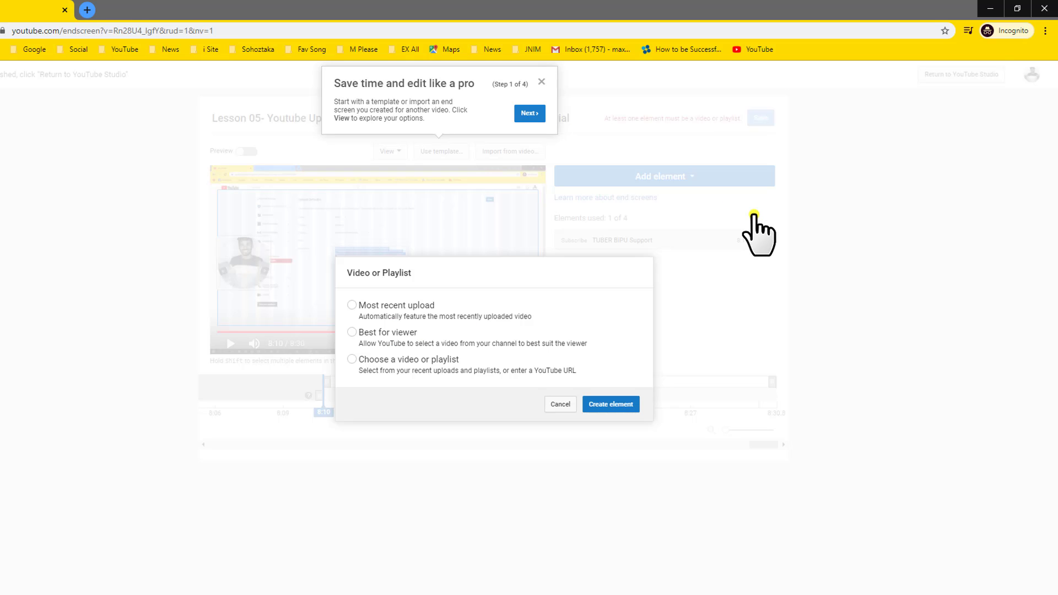
{"action": "left_click", "coordinate": [378, 334]}
{"action": "left_click", "coordinate": [382, 361]}
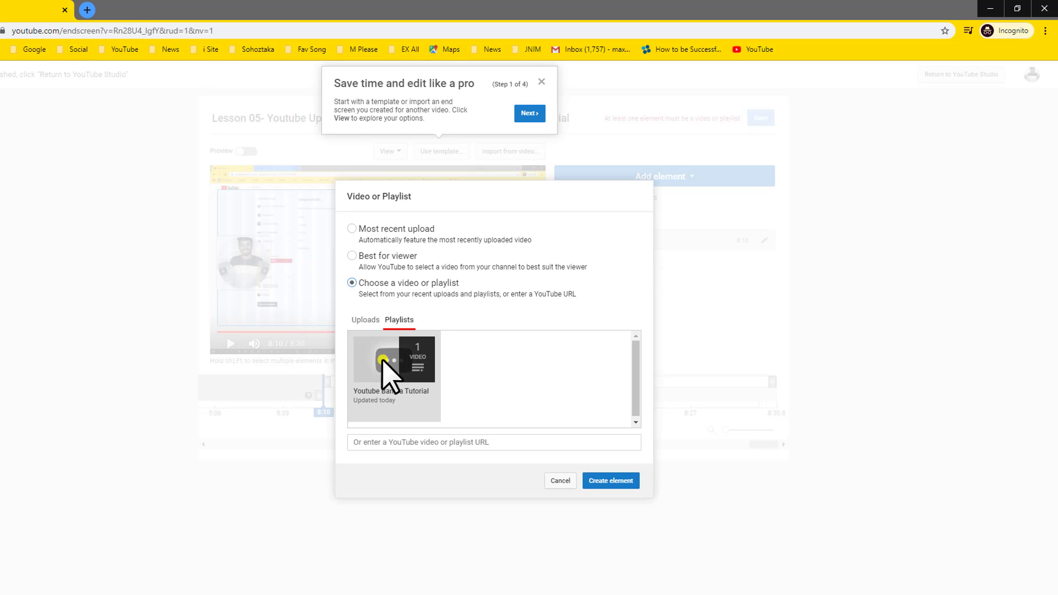
{"action": "left_click", "coordinate": [374, 320]}
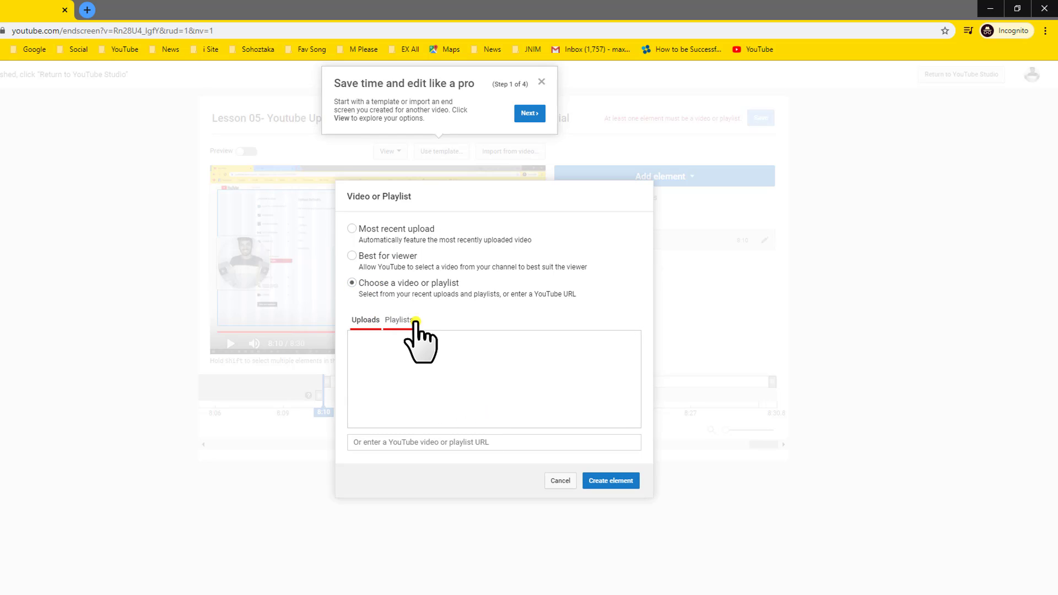
Try to create the element as Most recent upload and as Best for viewer, and cancel it.
{"action": "left_click", "coordinate": [379, 263]}
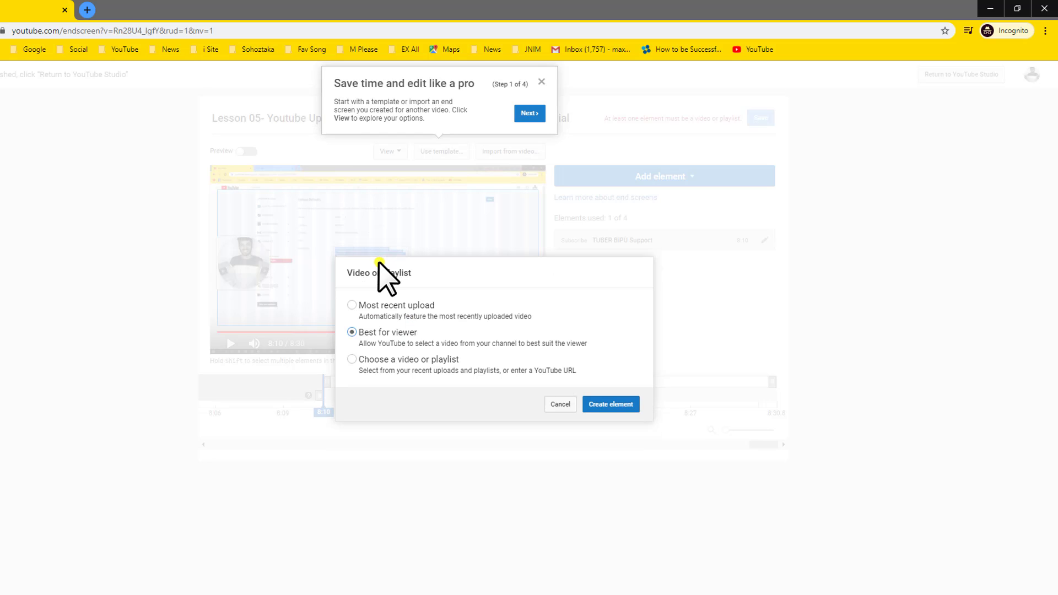
{"action": "left_click", "coordinate": [393, 306]}
{"action": "left_click", "coordinate": [607, 404]}
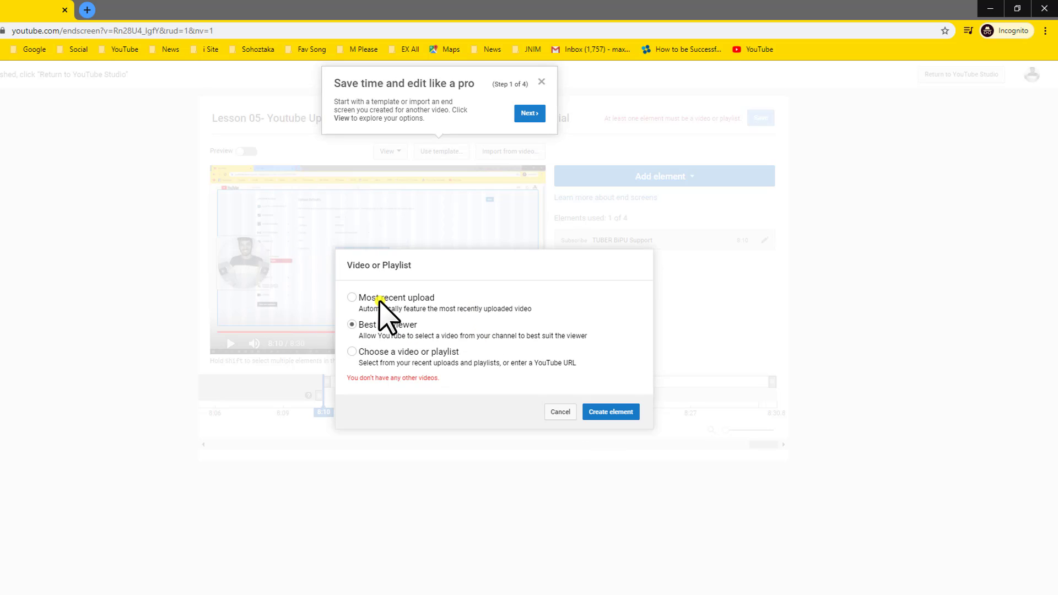
{"action": "left_click", "coordinate": [380, 300]}
{"action": "left_click", "coordinate": [607, 401]}
{"action": "left_click", "coordinate": [392, 329]}
{"action": "left_click", "coordinate": [604, 408]}
{"action": "left_click", "coordinate": [558, 412]}
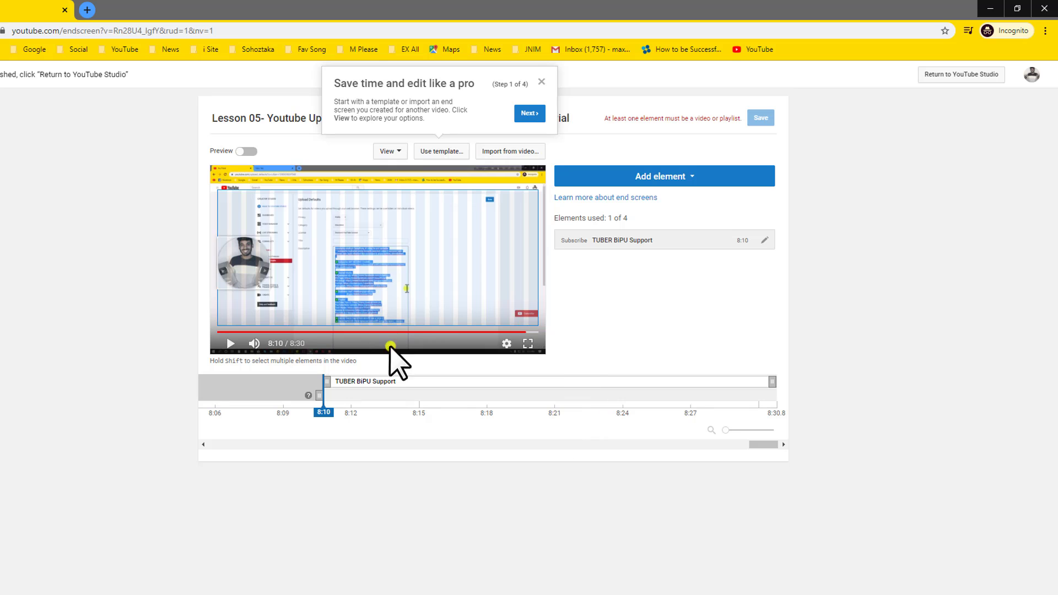
Dismiss the editing tip and leave the end screen editor without saving, returning to the upload's Video elements stage.
{"action": "left_click", "coordinate": [541, 82]}
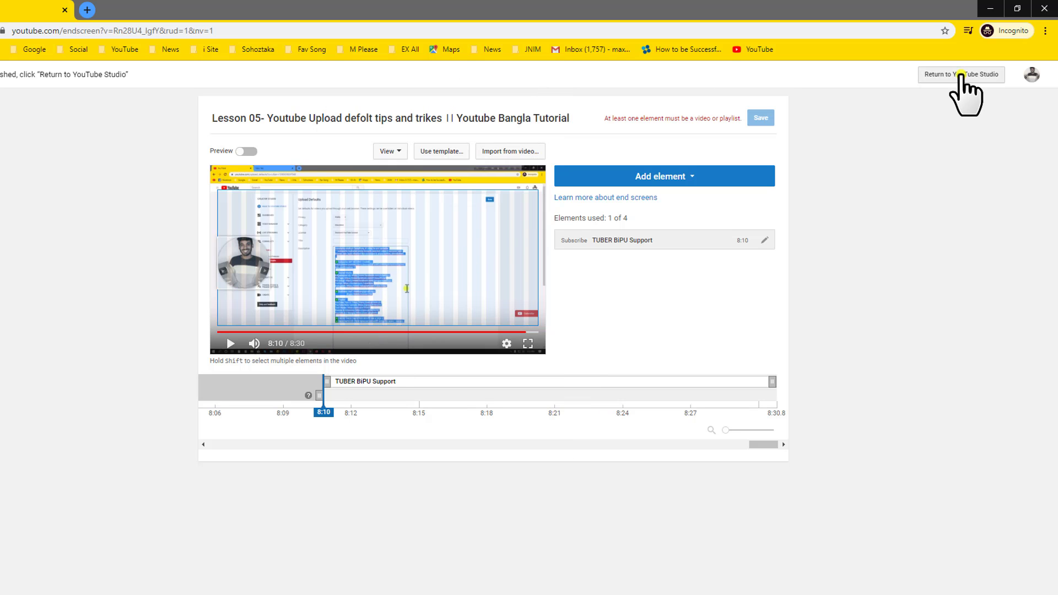
{"action": "left_click", "coordinate": [962, 75]}
{"action": "left_click", "coordinate": [578, 104]}
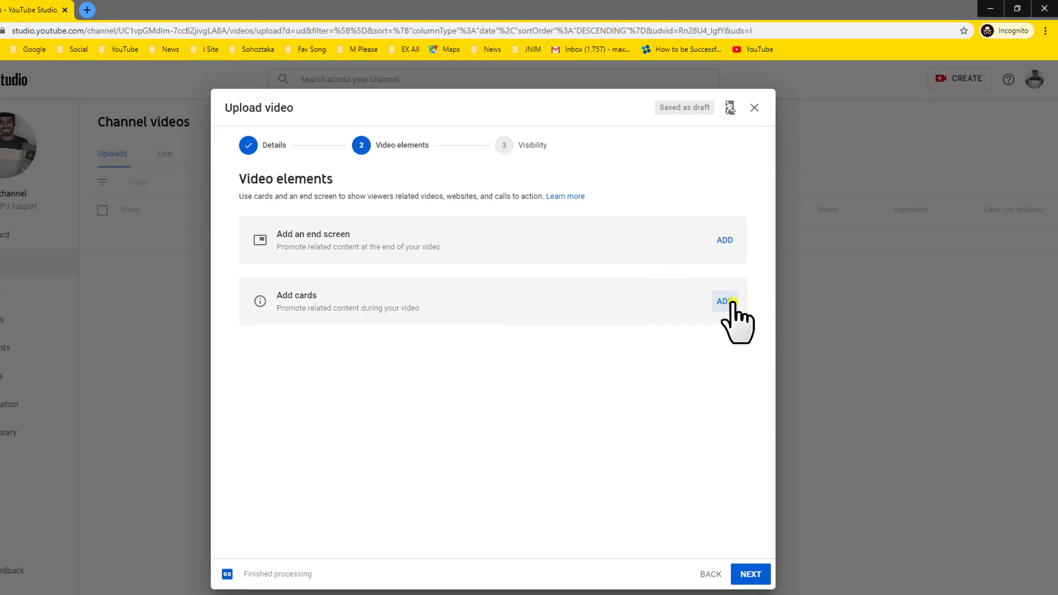
Add a playlist card for Youtube Bangla Tutorial at 1:58 in the video.
{"action": "left_click", "coordinate": [699, 304]}
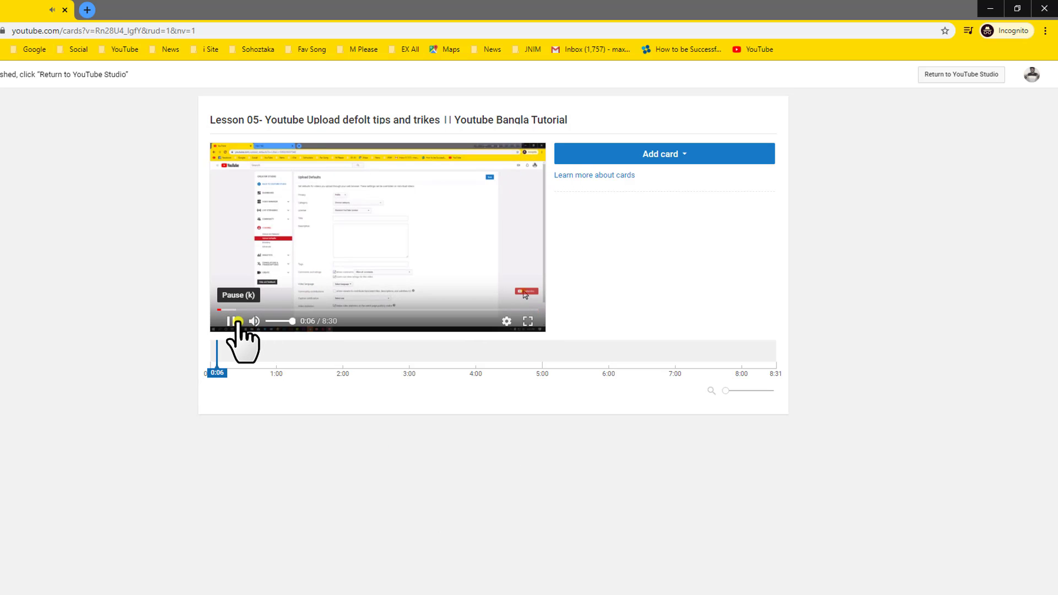
{"action": "left_click", "coordinate": [341, 355]}
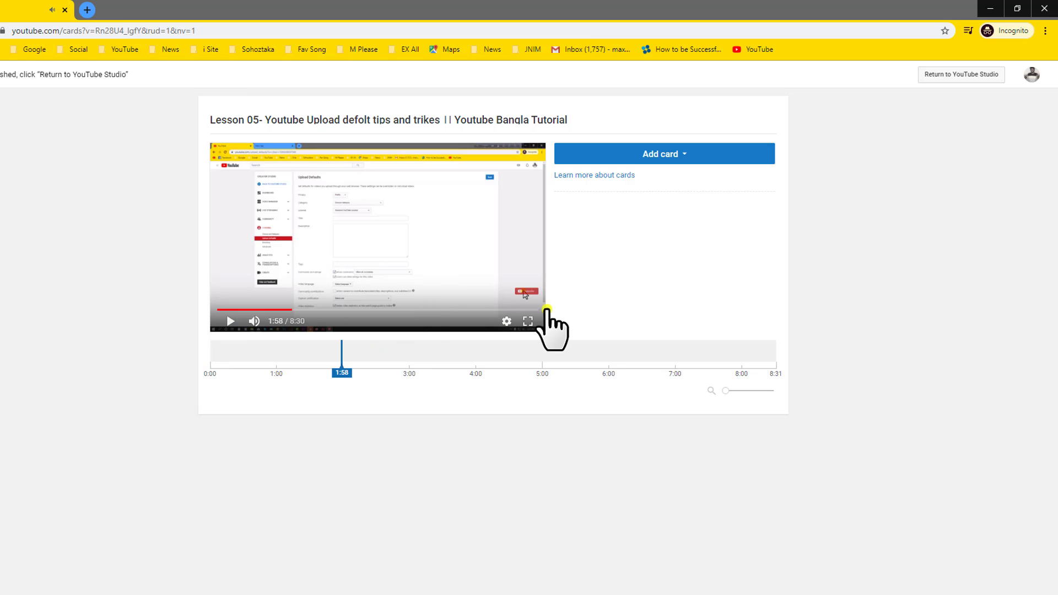
{"action": "left_click", "coordinate": [634, 159]}
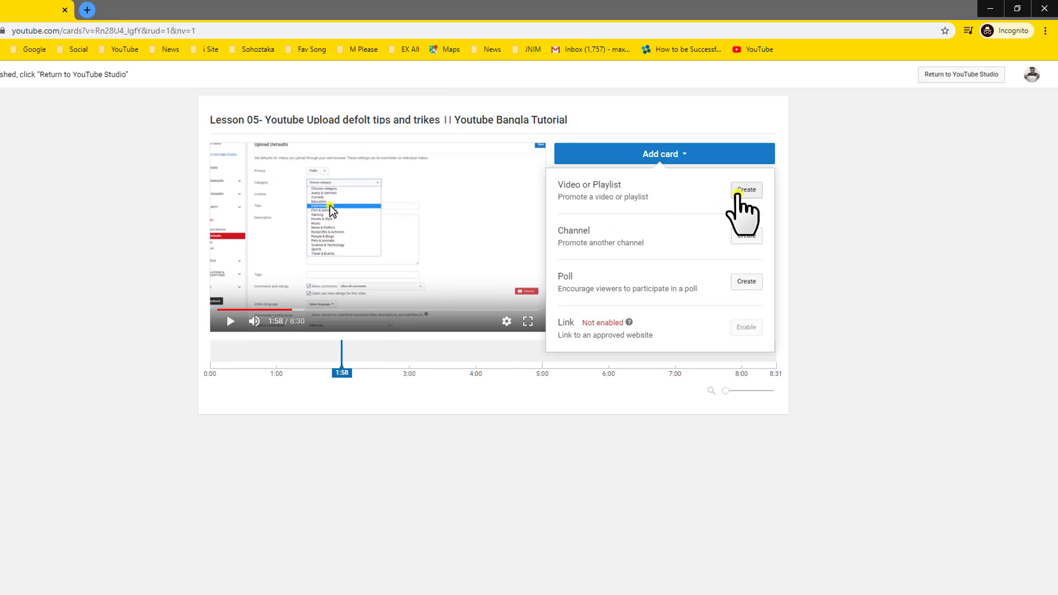
{"action": "left_click", "coordinate": [746, 190]}
{"action": "left_click", "coordinate": [417, 307]}
{"action": "left_click", "coordinate": [617, 462]}
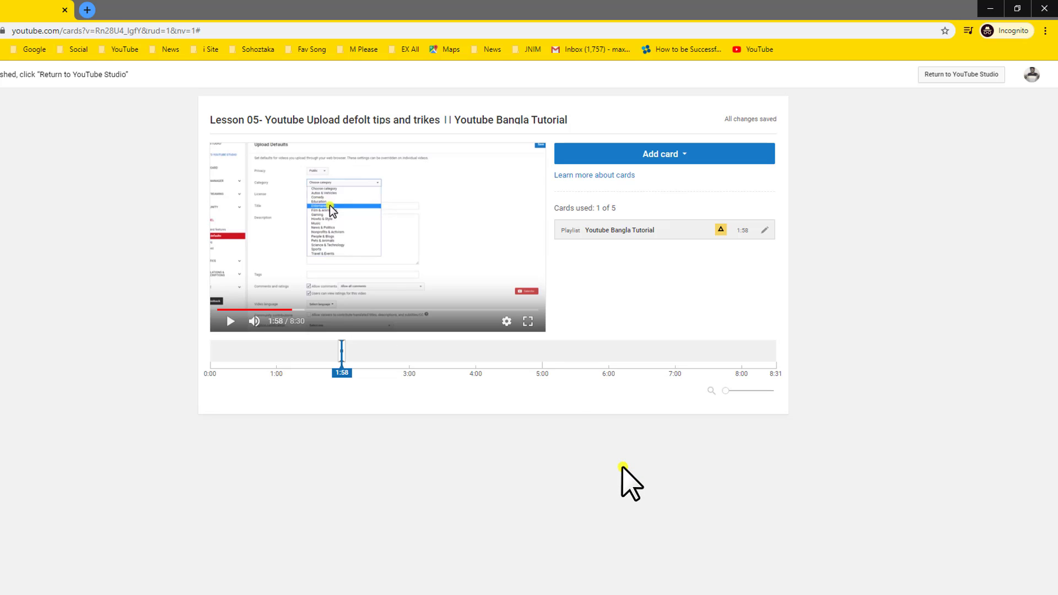
Move the card timeline's playhead to 5:01, return to the upload and proceed to its Visibility stage.
{"action": "left_click", "coordinate": [544, 358]}
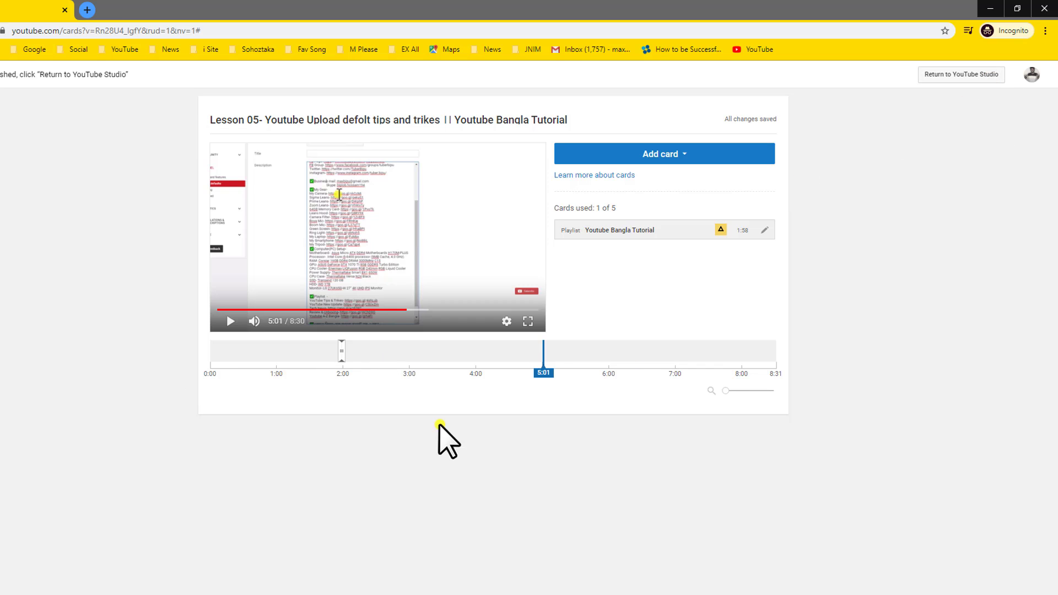
{"action": "left_click", "coordinate": [936, 75]}
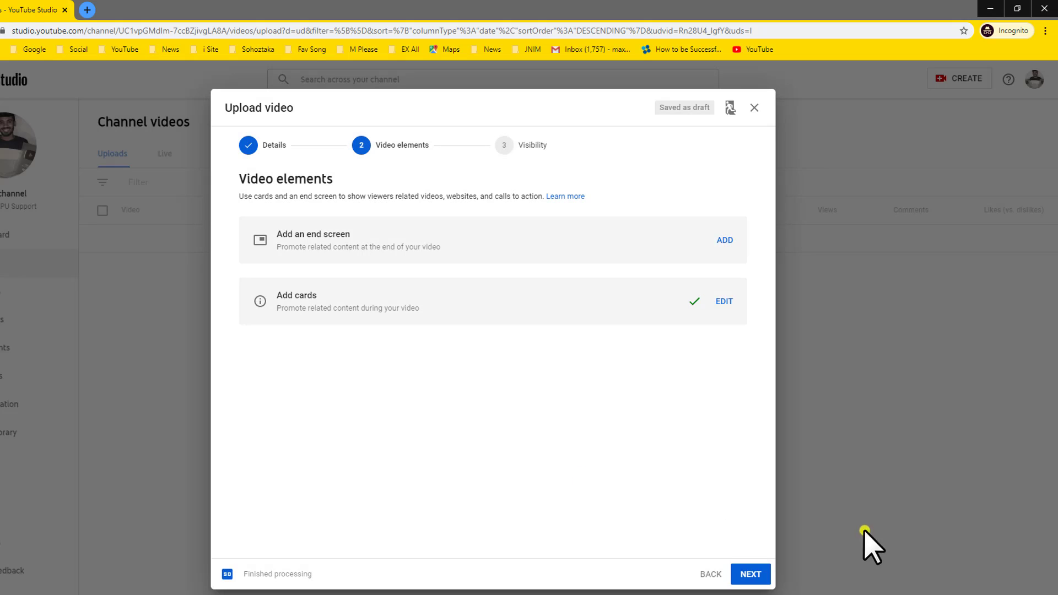
{"action": "left_click", "coordinate": [764, 576]}
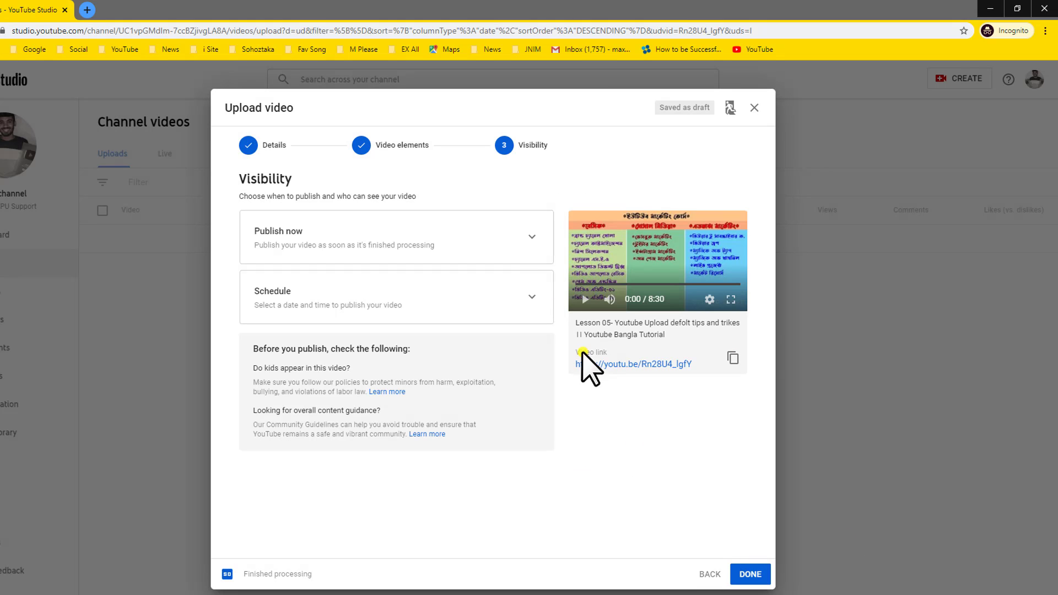
Try the instant Premiere option for immediate public publishing and switch it off again.
{"action": "left_click", "coordinate": [336, 238]}
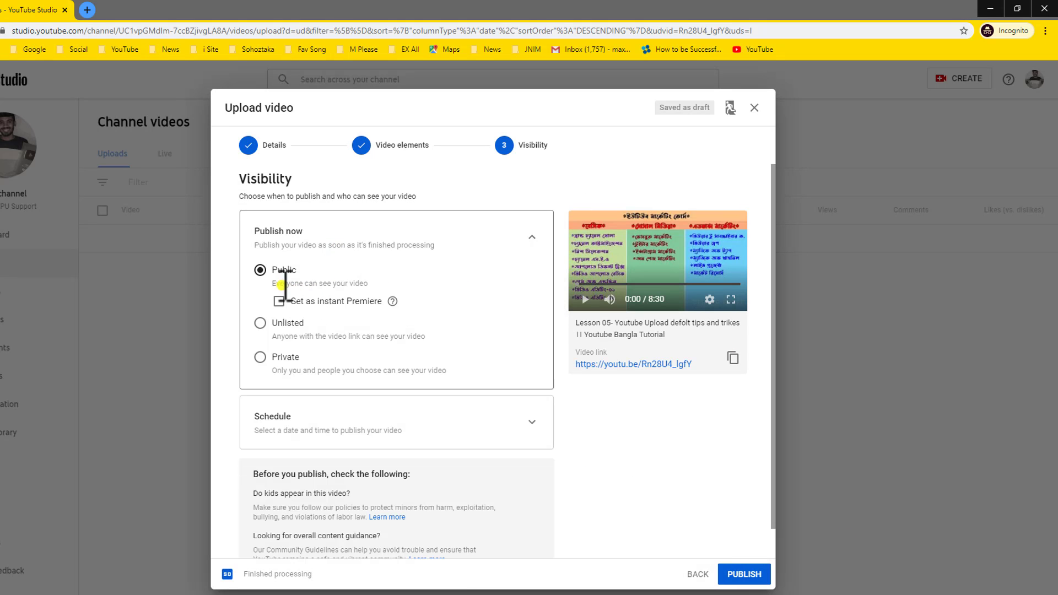
{"action": "left_click", "coordinate": [289, 301]}
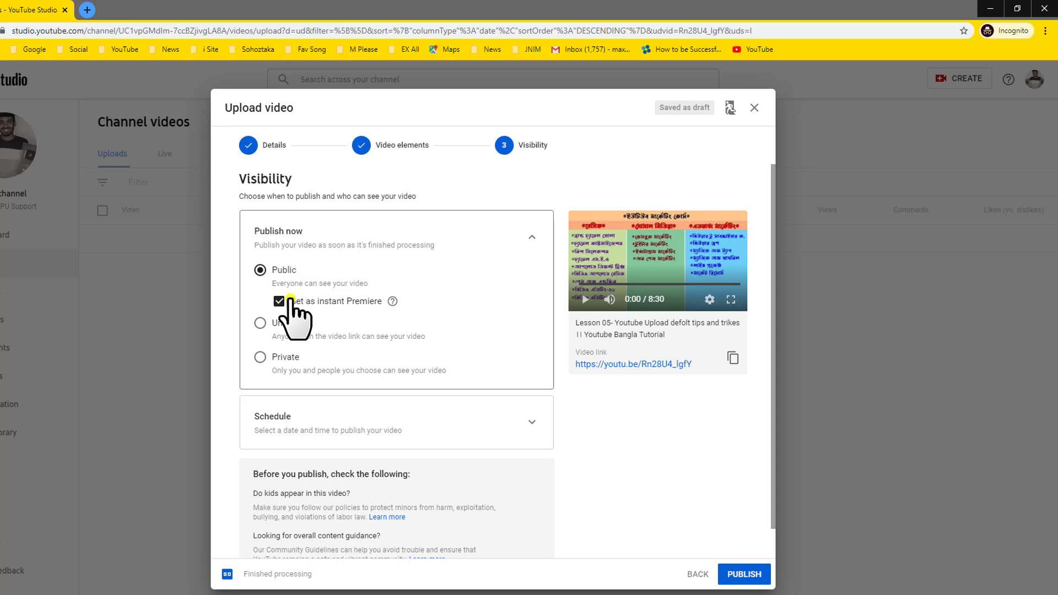
{"action": "left_click", "coordinate": [288, 301]}
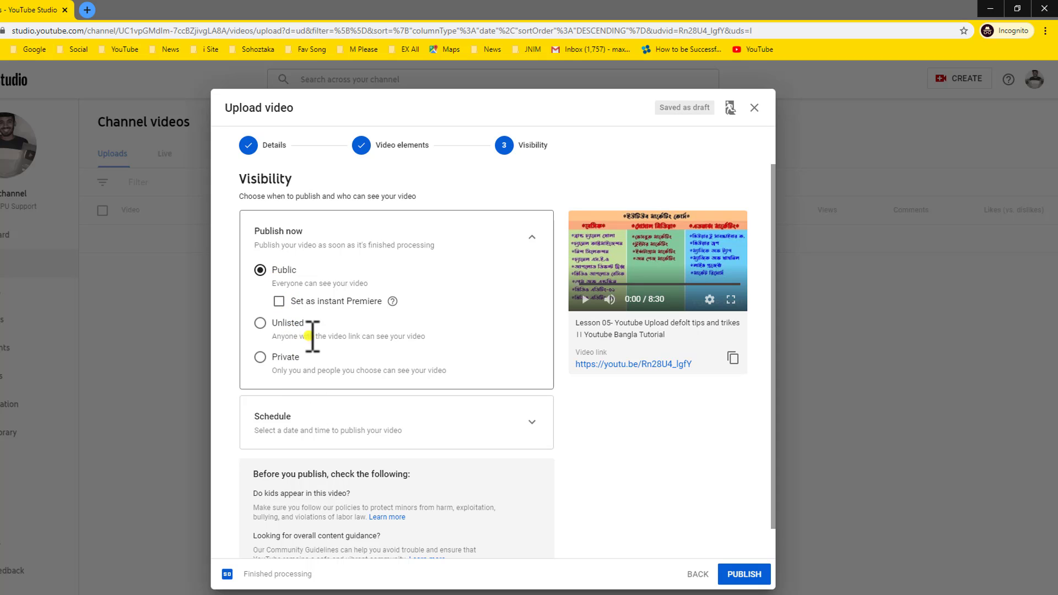
Schedule the video to go public on Feb 5, 2020 at 5:00 PM.
{"action": "left_click", "coordinate": [333, 419]}
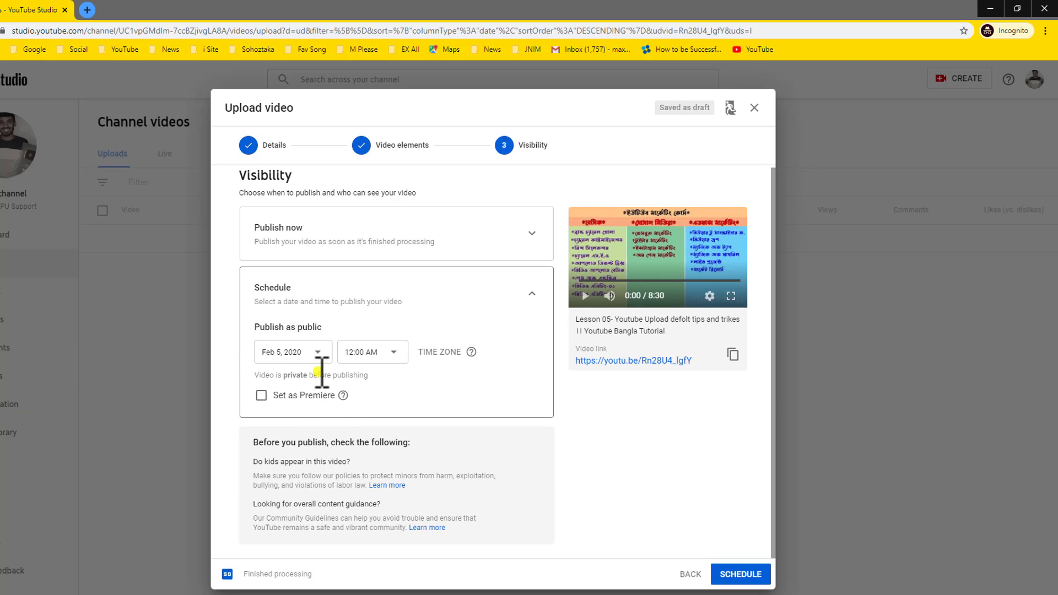
{"action": "left_click", "coordinate": [316, 356]}
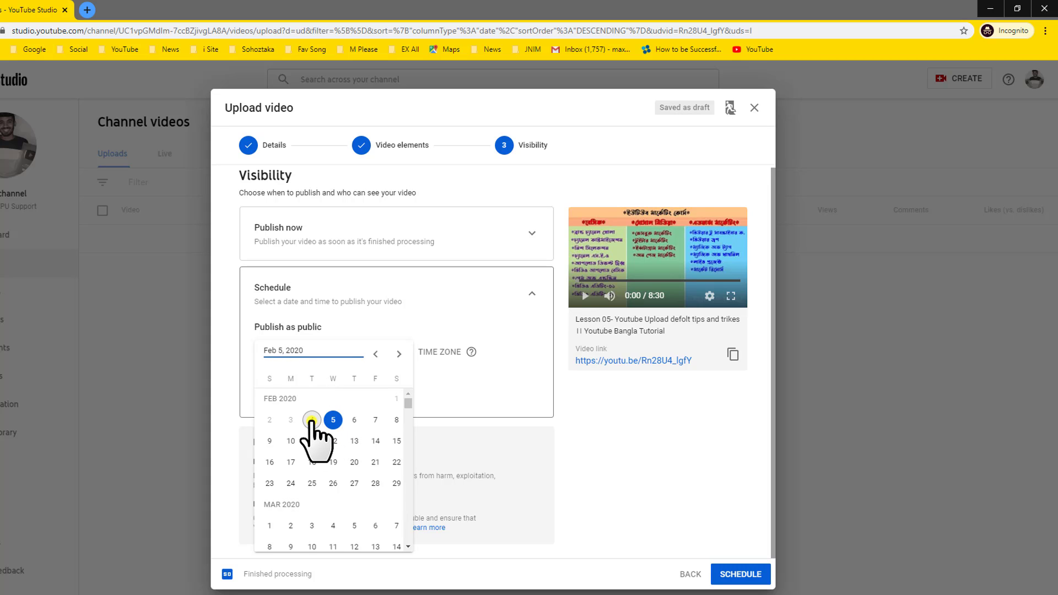
{"action": "left_click", "coordinate": [333, 422]}
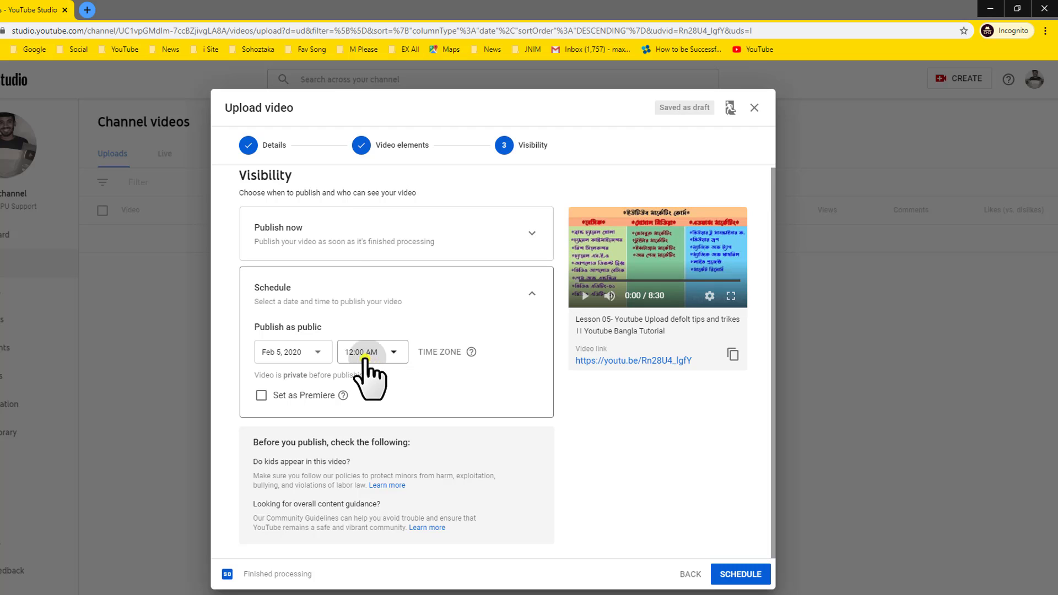
{"action": "left_click", "coordinate": [365, 355]}
{"action": "scroll", "coordinate": [364, 309], "scroll_direction": "down", "scroll_amount": 12}
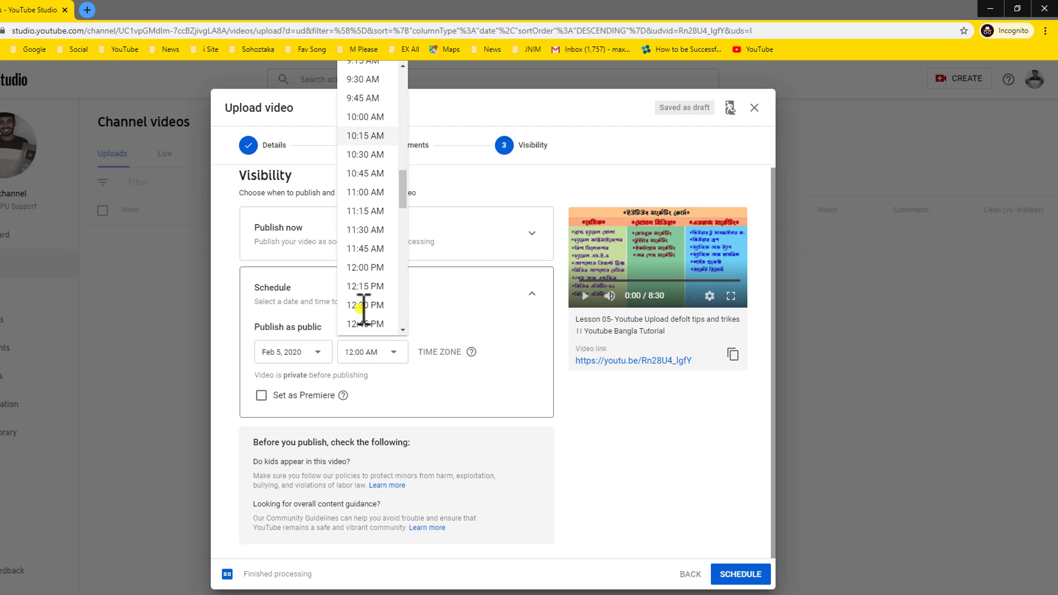
{"action": "scroll", "coordinate": [364, 309], "scroll_direction": "down", "scroll_amount": 8}
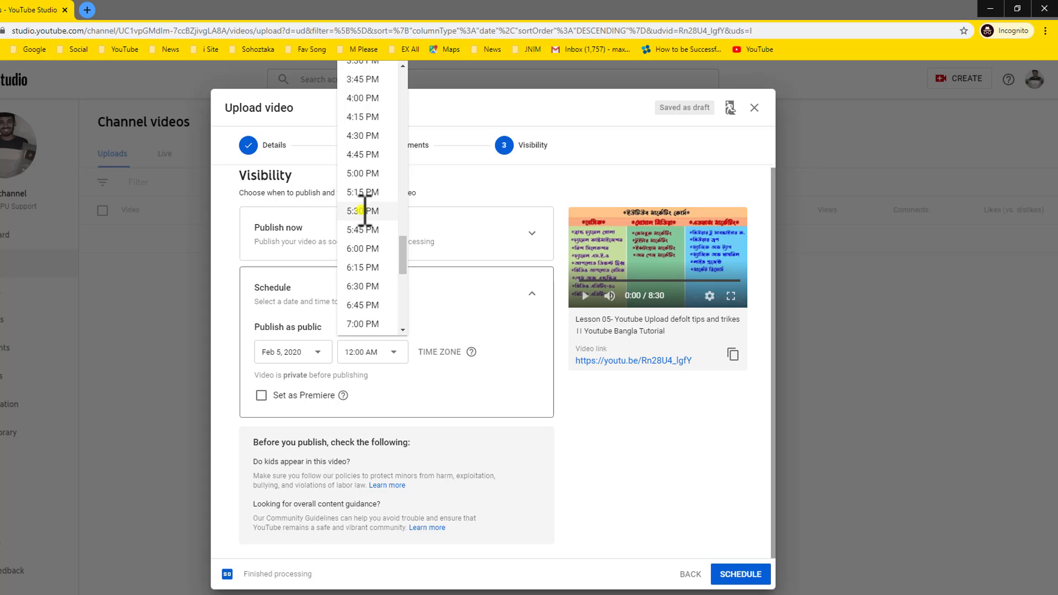
{"action": "left_click", "coordinate": [360, 174]}
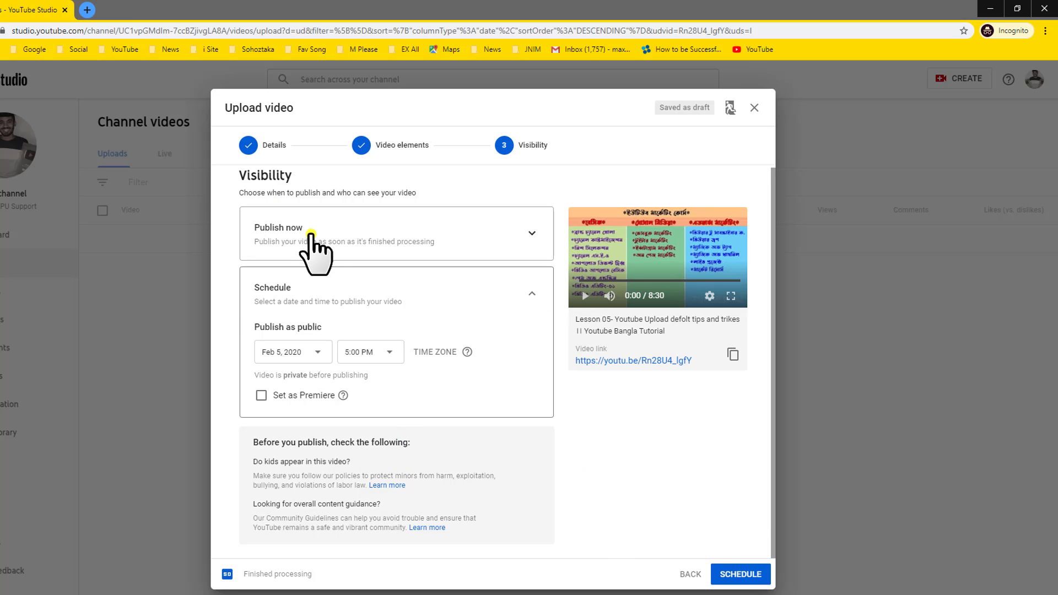
Set the video's visibility to Private under immediate publishing and finish the upload.
{"action": "left_click", "coordinate": [312, 236]}
{"action": "left_click", "coordinate": [279, 355]}
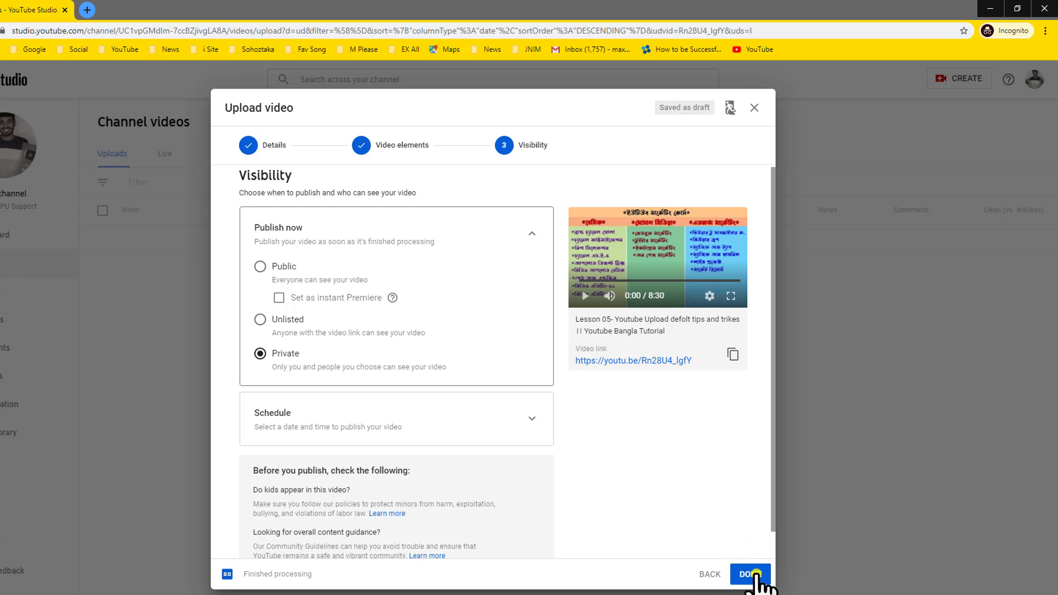
{"action": "left_click", "coordinate": [752, 574]}
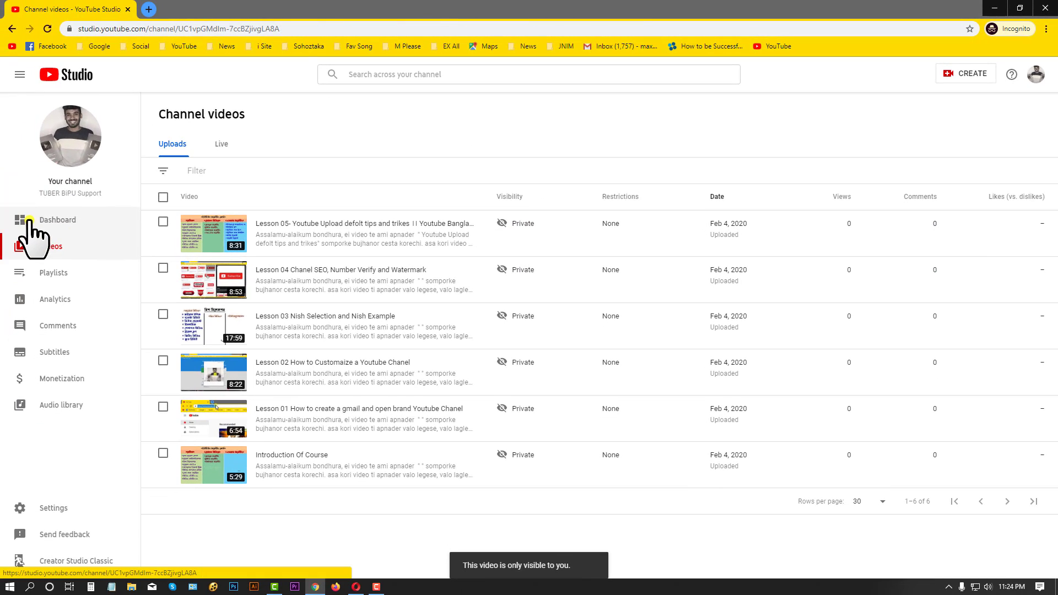
Check the channel dashboard and review the uploaded Lesson 05 video's details from the channel's video list.
{"action": "left_click", "coordinate": [30, 220]}
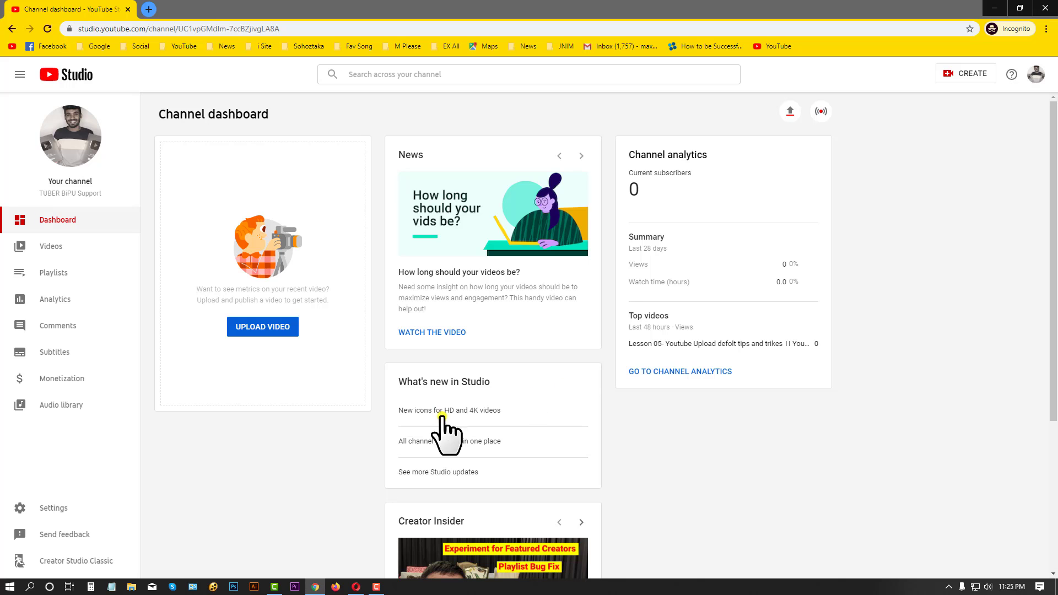
{"action": "left_click", "coordinate": [37, 246]}
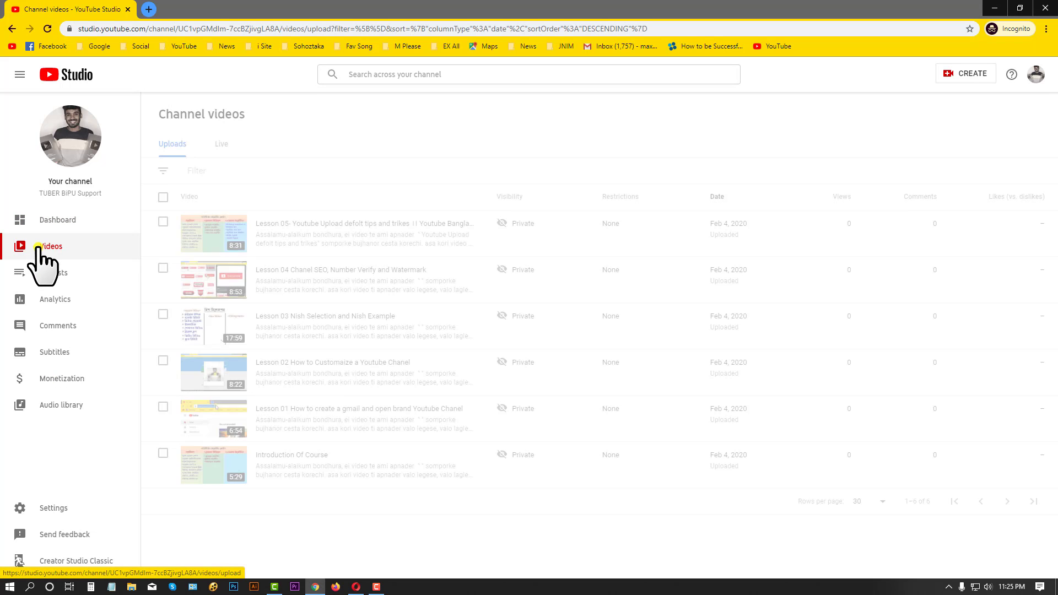
{"action": "left_click", "coordinate": [212, 249]}
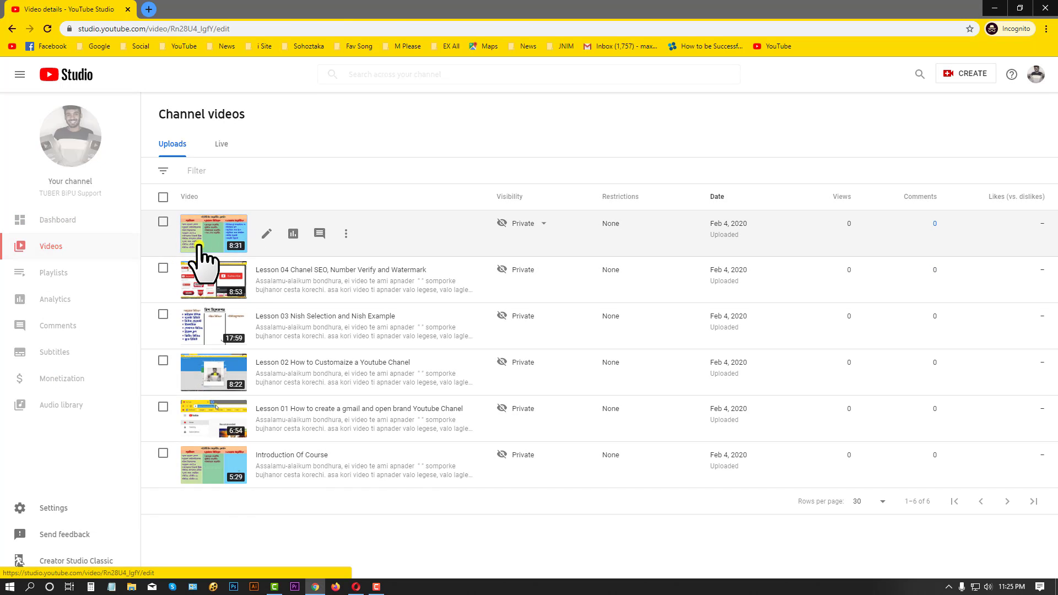
{"action": "left_click", "coordinate": [185, 521]}
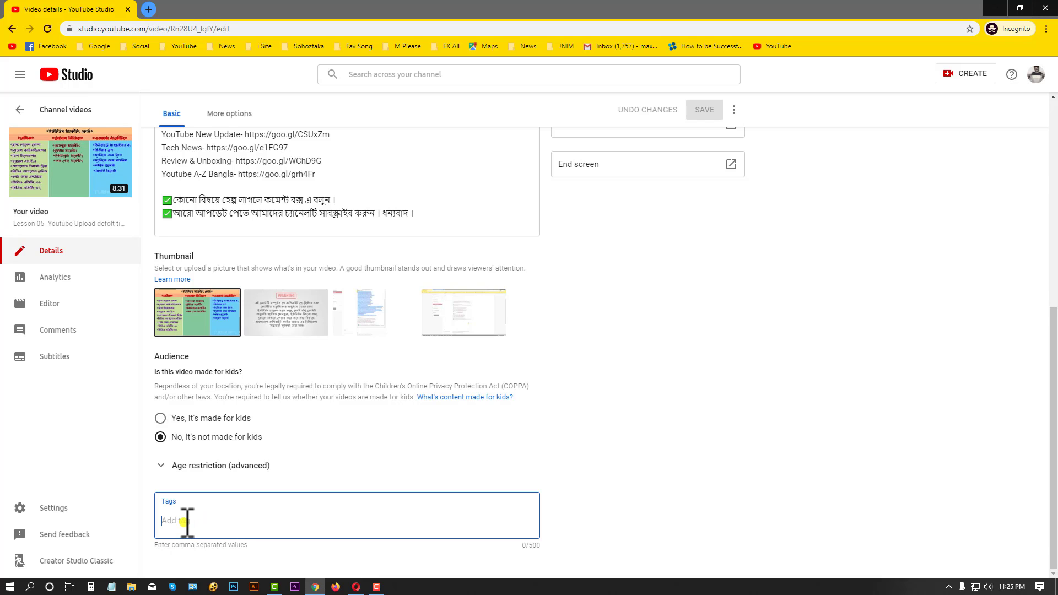
{"action": "scroll", "coordinate": [337, 428], "scroll_direction": "up", "scroll_amount": 7}
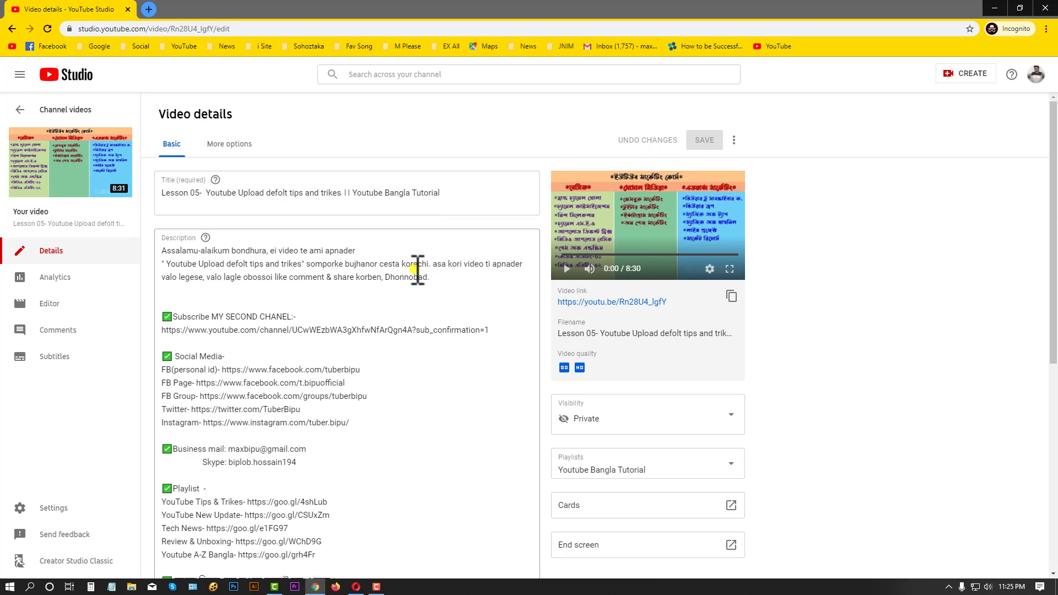
Copy "Youtube Upload defolt" from the video title and add it as a tag.
{"action": "scroll", "coordinate": [416, 269], "scroll_direction": "down", "scroll_amount": 4}
{"action": "scroll", "coordinate": [379, 288], "scroll_direction": "up", "scroll_amount": 4}
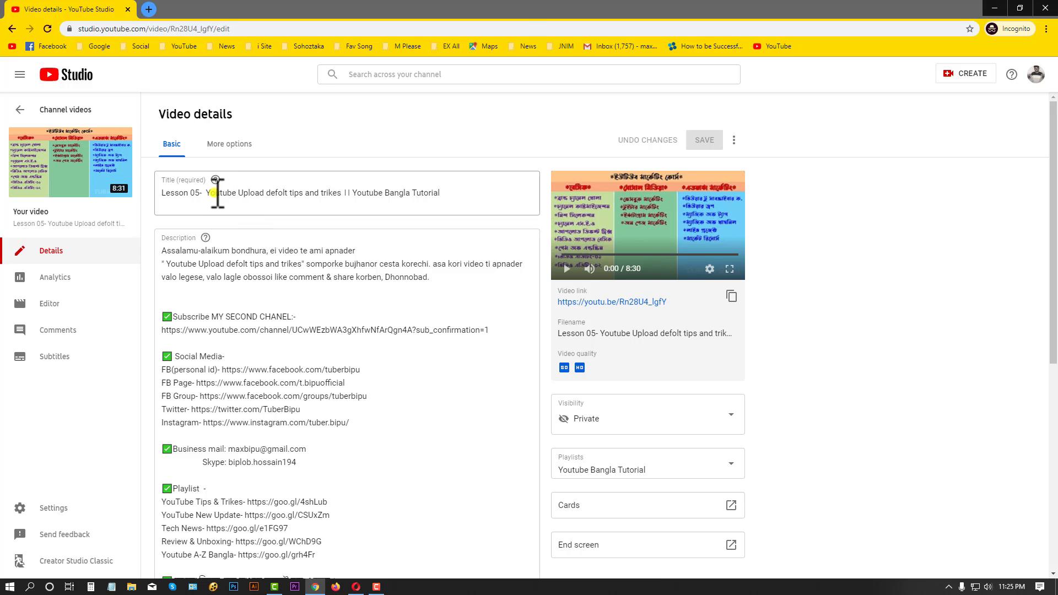
{"action": "left_click_drag", "start_coordinate": [211, 192], "coordinate": [278, 199]}
{"action": "right_click", "coordinate": [278, 199]}
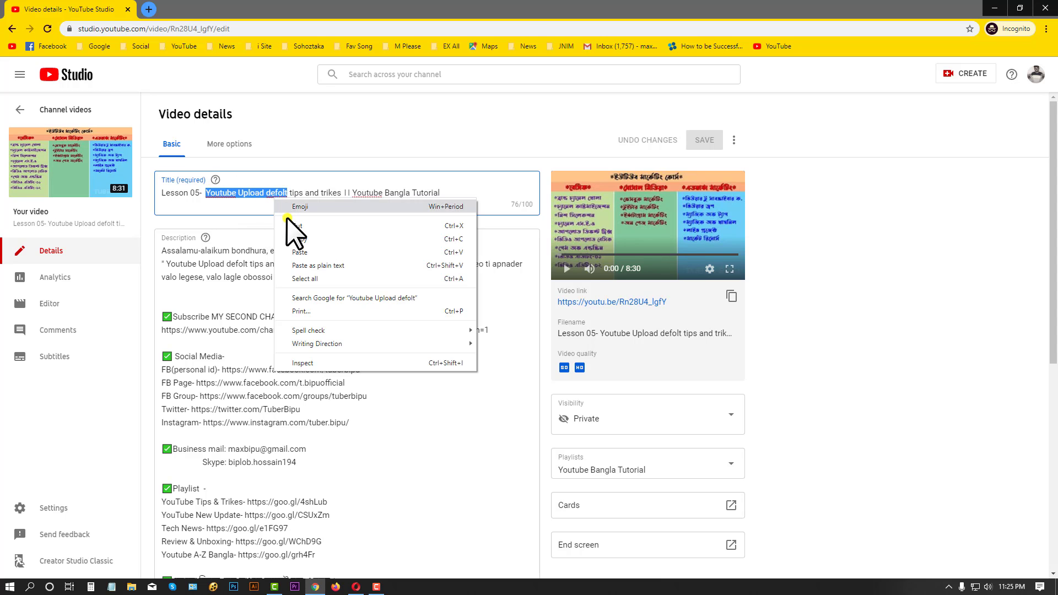
{"action": "left_click", "coordinate": [300, 251]}
{"action": "scroll", "coordinate": [383, 274], "scroll_direction": "down", "scroll_amount": 4}
{"action": "scroll", "coordinate": [382, 274], "scroll_direction": "down", "scroll_amount": 3}
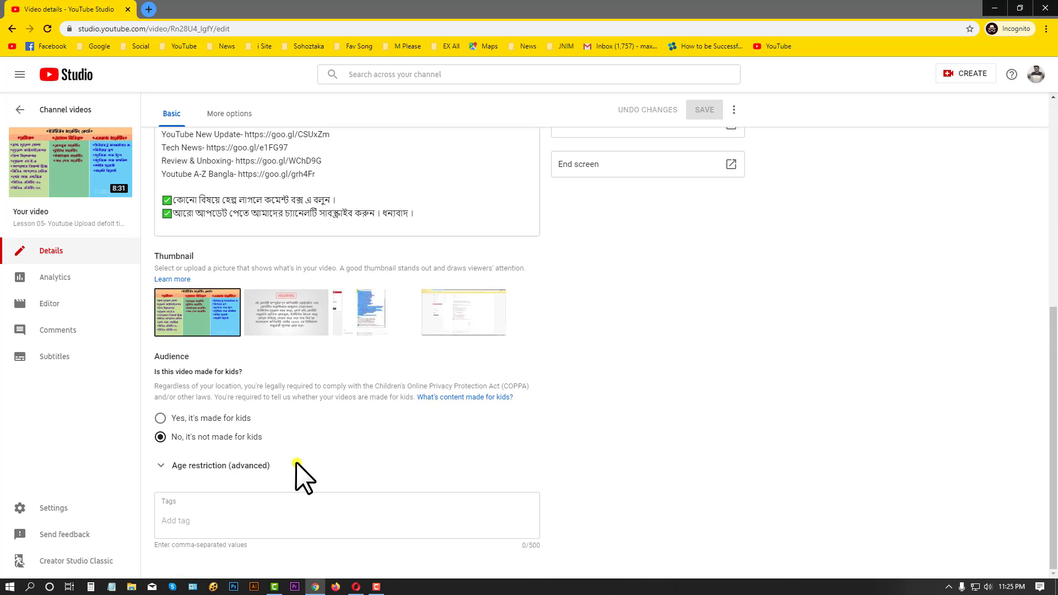
{"action": "right_click", "coordinate": [215, 515]}
{"action": "left_click", "coordinate": [253, 436]}
Copy "tips and trikes" from the video title and add it as another tag.
{"action": "scroll", "coordinate": [473, 485], "scroll_direction": "up", "scroll_amount": 8}
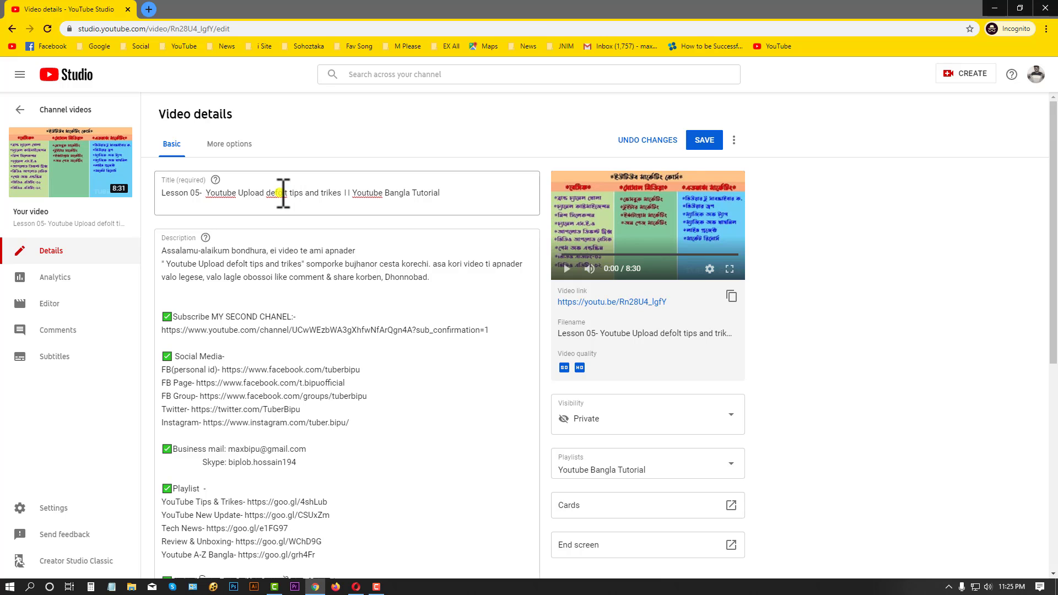
{"action": "left_click_drag", "start_coordinate": [291, 193], "coordinate": [335, 196]}
{"action": "right_click", "coordinate": [335, 196]}
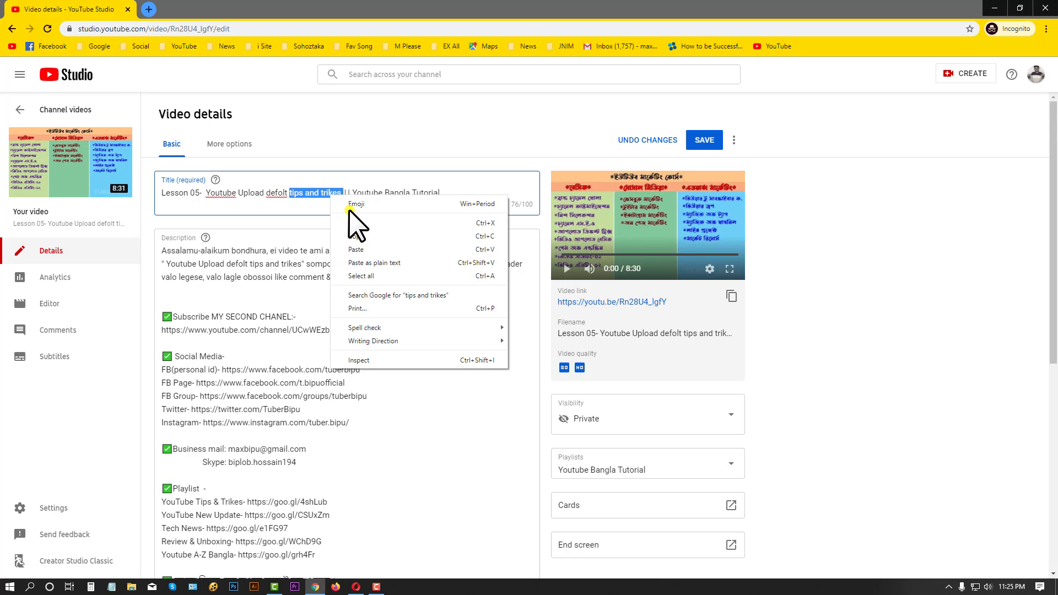
{"action": "left_click", "coordinate": [359, 240]}
{"action": "scroll", "coordinate": [405, 309], "scroll_direction": "down", "scroll_amount": 7}
{"action": "left_click", "coordinate": [284, 521]}
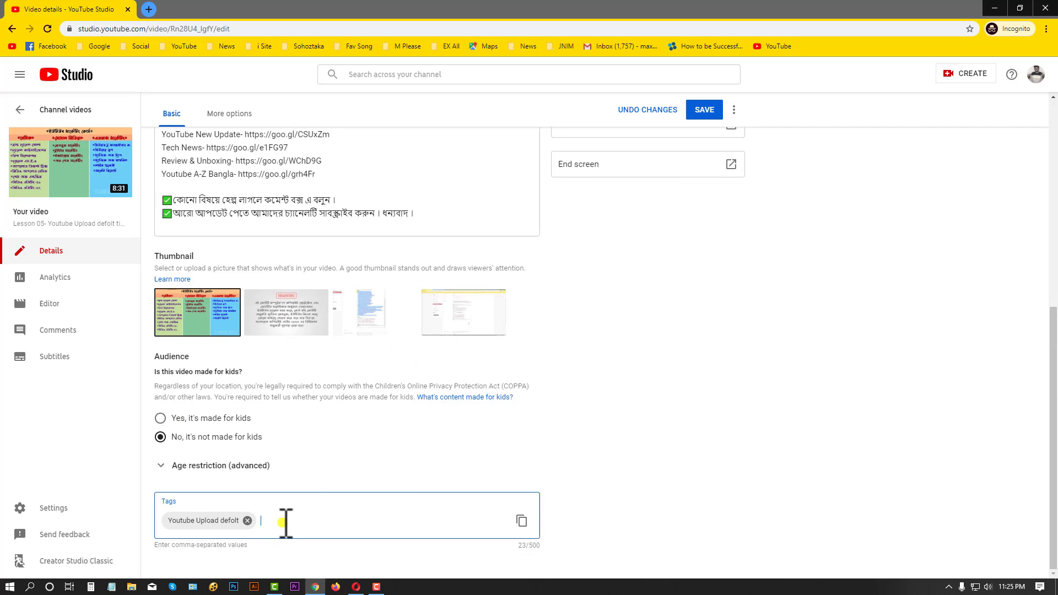
{"action": "right_click", "coordinate": [283, 522]}
{"action": "left_click", "coordinate": [316, 437]}
Add "Youtube Bangla Tutorial" from the title as a further tag and save the video's changes.
{"action": "scroll", "coordinate": [473, 480], "scroll_direction": "up", "scroll_amount": 10}
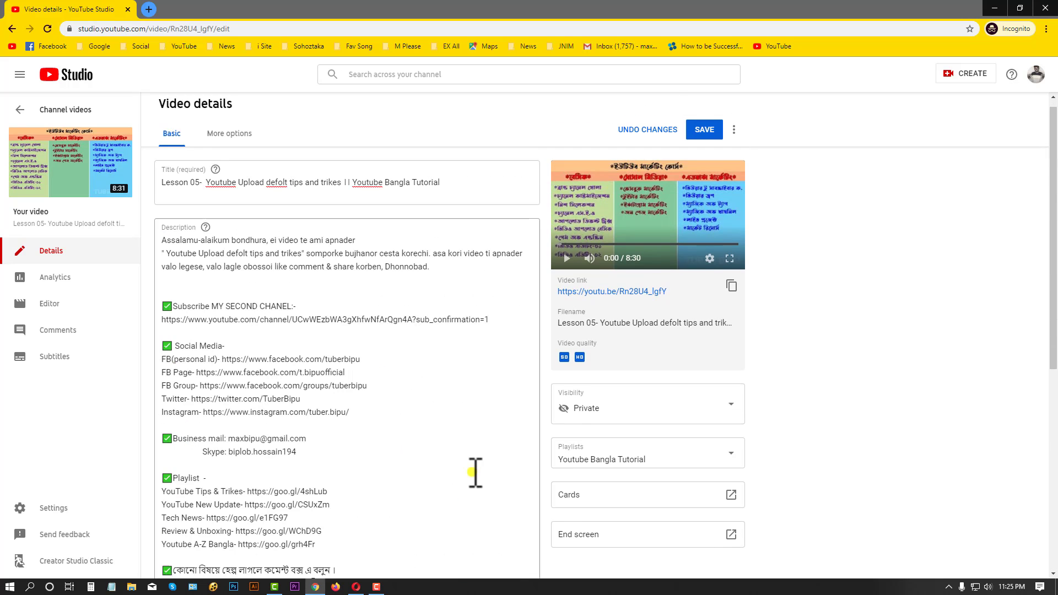
{"action": "left_click_drag", "start_coordinate": [440, 193], "coordinate": [355, 195]}
{"action": "right_click", "coordinate": [355, 195]}
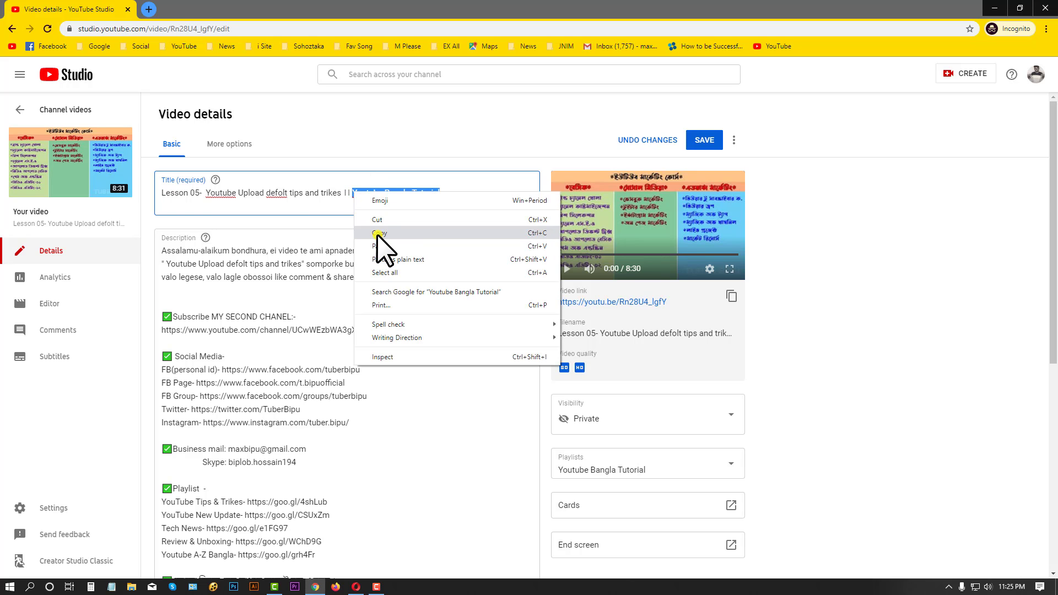
{"action": "left_click", "coordinate": [383, 243]}
{"action": "scroll", "coordinate": [522, 437], "scroll_direction": "down", "scroll_amount": 7}
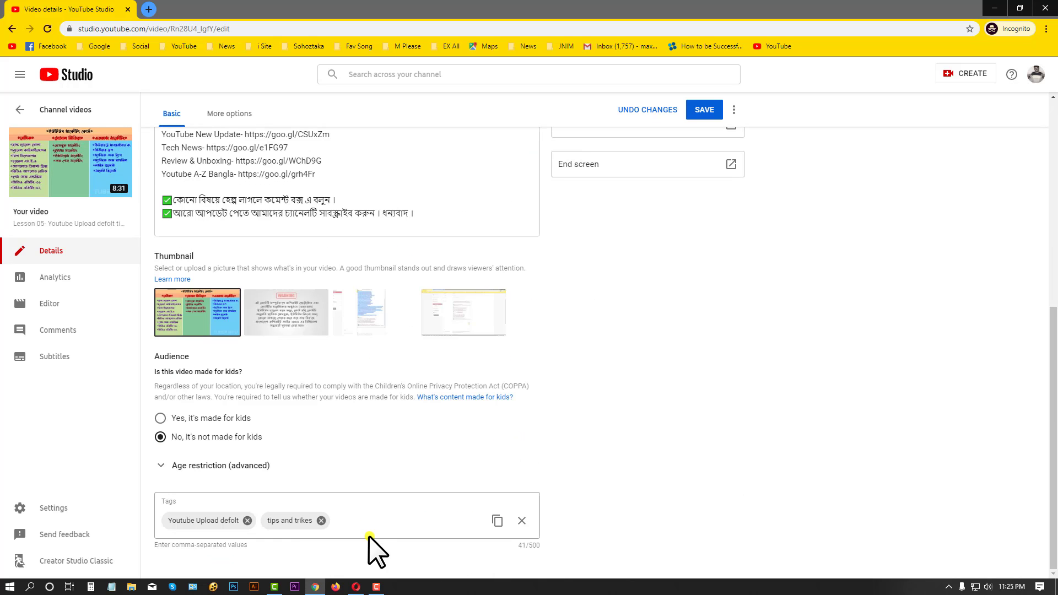
{"action": "right_click", "coordinate": [356, 521]}
{"action": "left_click", "coordinate": [382, 434]}
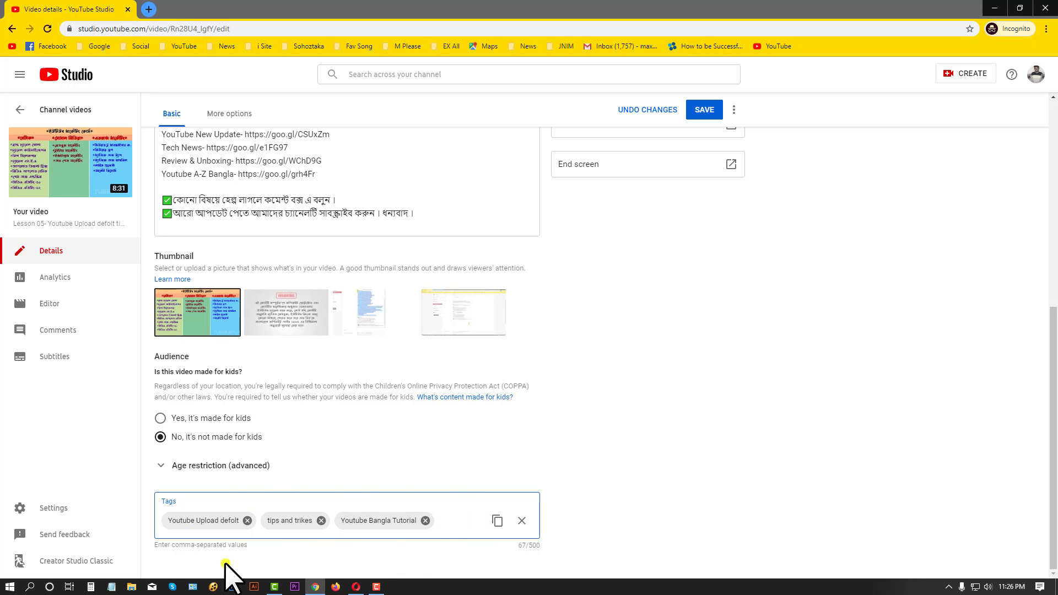
{"action": "scroll", "coordinate": [323, 436], "scroll_direction": "up", "scroll_amount": 7}
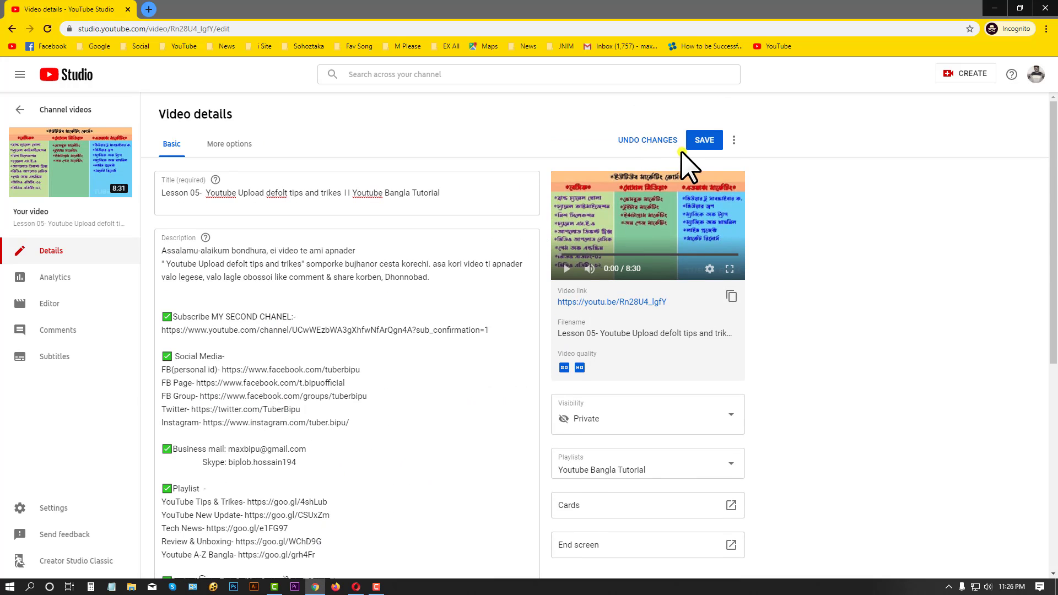
{"action": "left_click", "coordinate": [697, 146]}
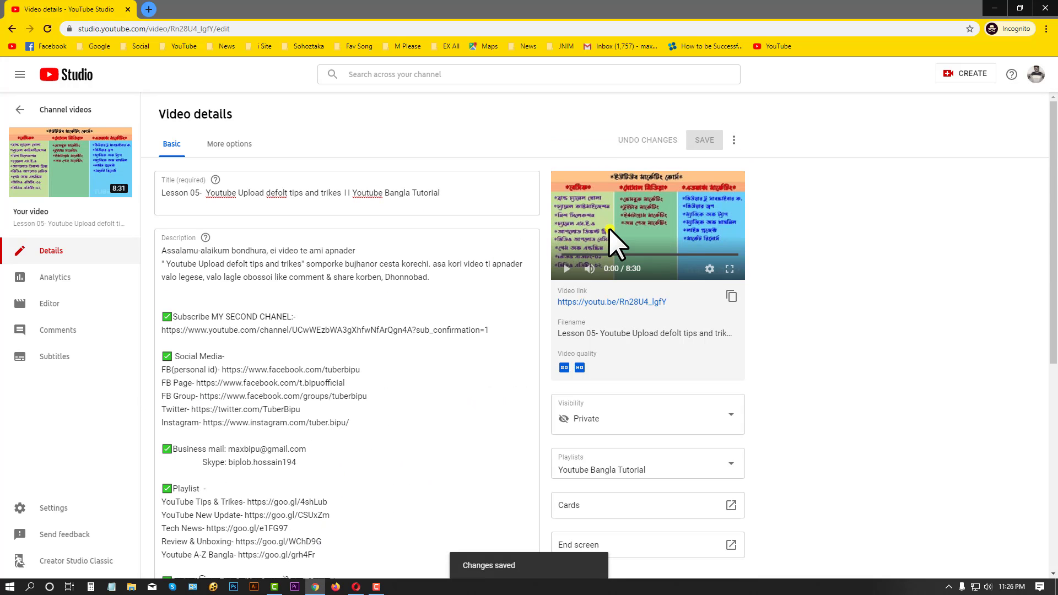
Open the channel's page on YouTube and view its list of uploaded videos.
{"action": "left_click", "coordinate": [1038, 77]}
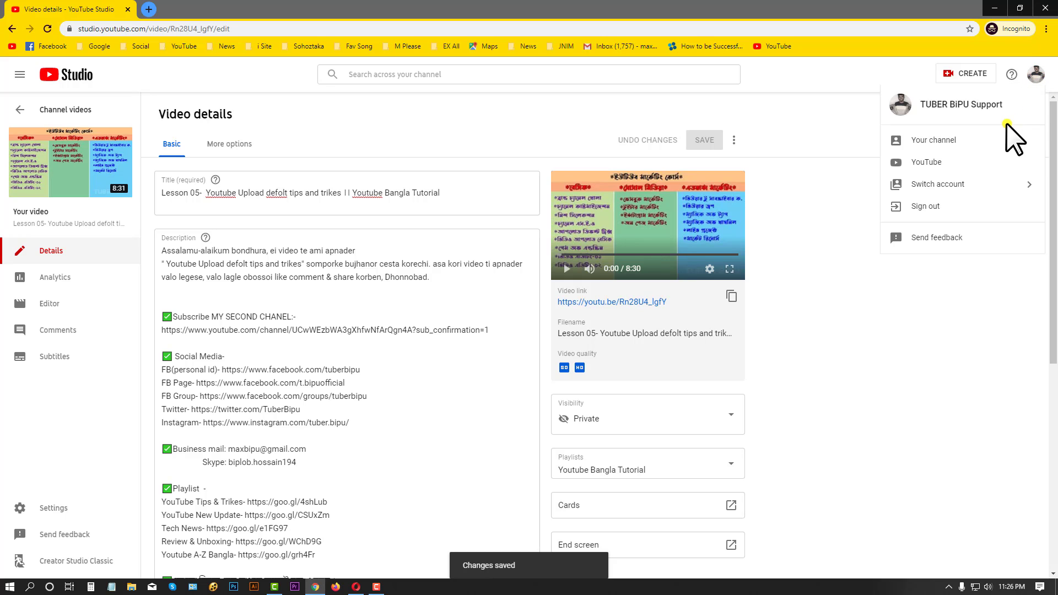
{"action": "left_click", "coordinate": [971, 146]}
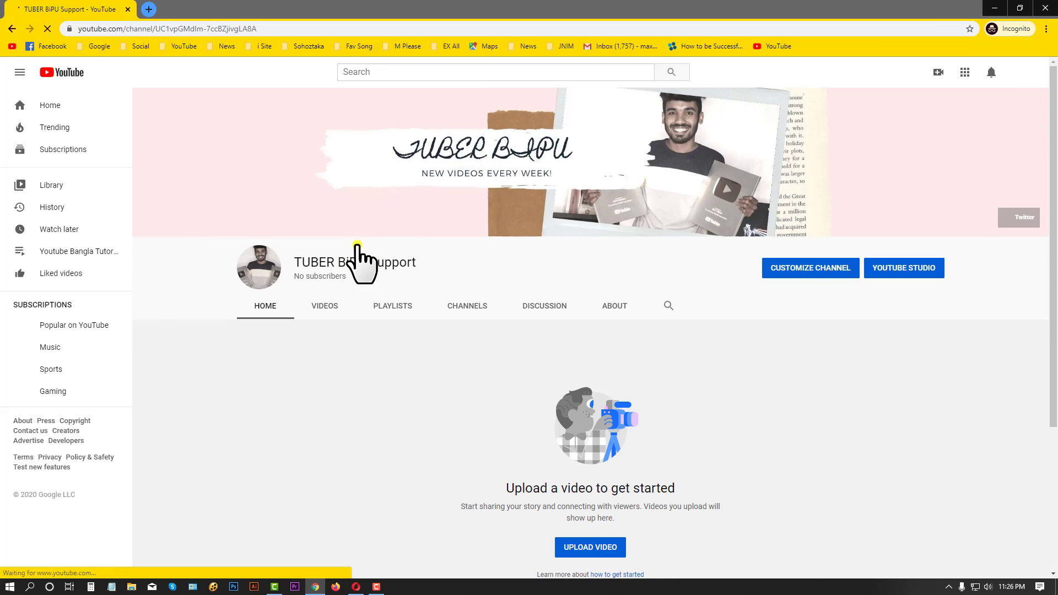
{"action": "left_click", "coordinate": [337, 302]}
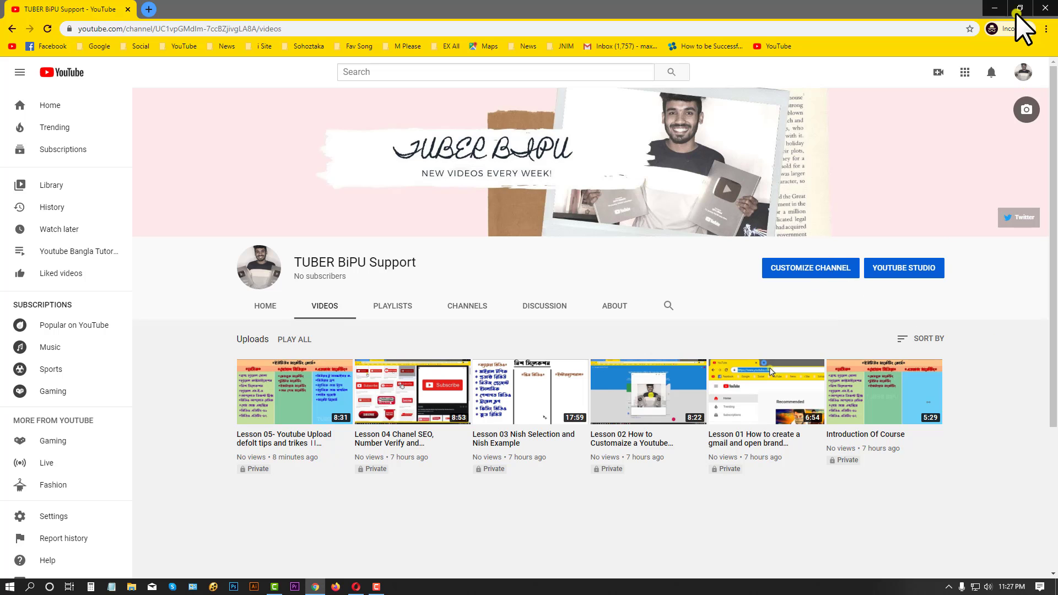
Minimize the browser, open the introduction image from the desktop in Photos and examine the course outline.
{"action": "left_click", "coordinate": [994, 7]}
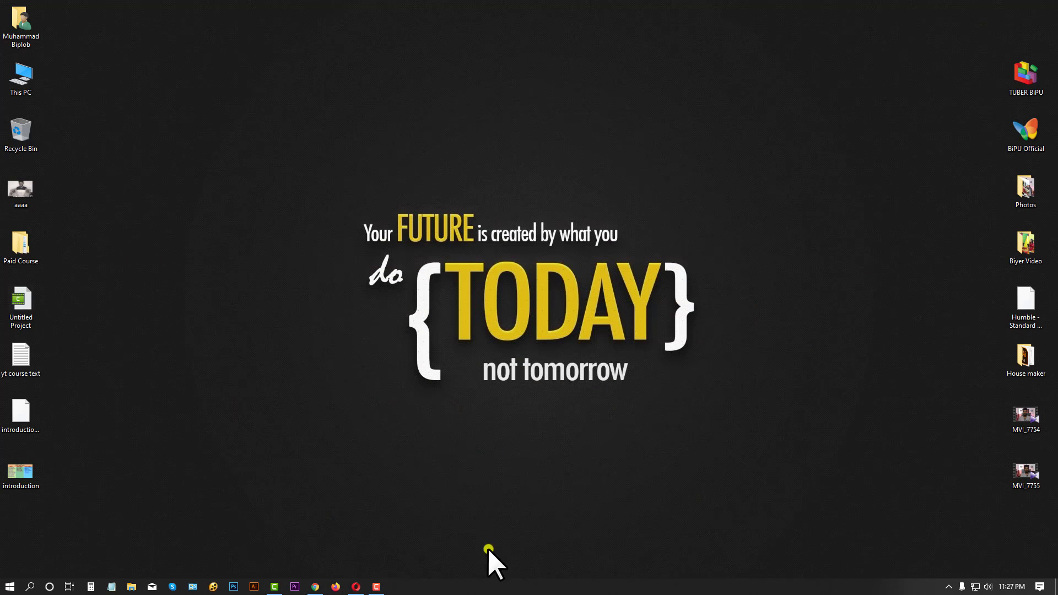
{"action": "left_click_drag", "start_coordinate": [295, 182], "coordinate": [762, 448]}
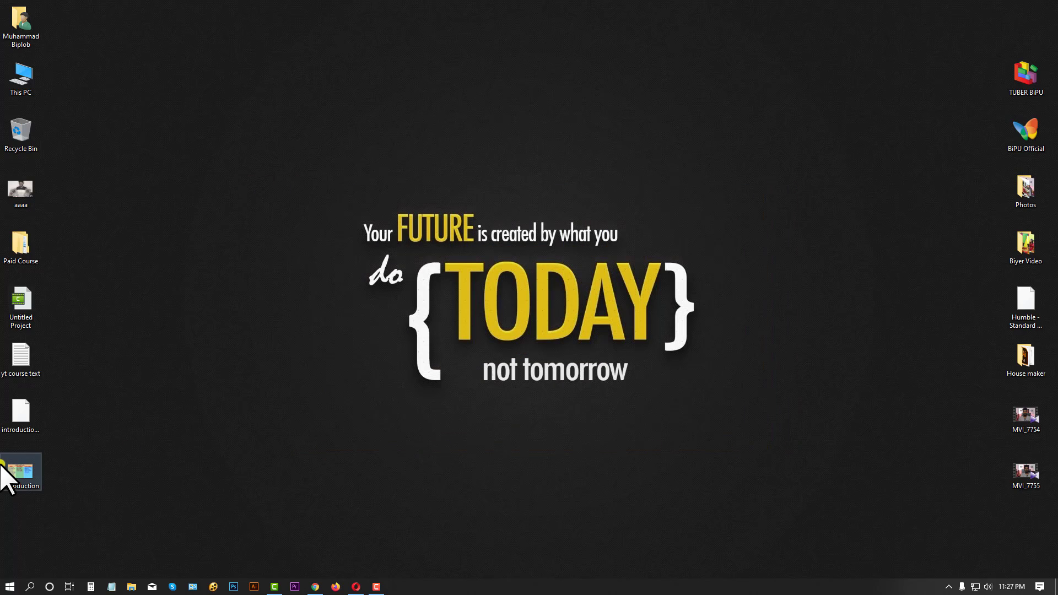
{"action": "left_click", "coordinate": [11, 472]}
{"action": "double_click", "coordinate": [11, 470]}
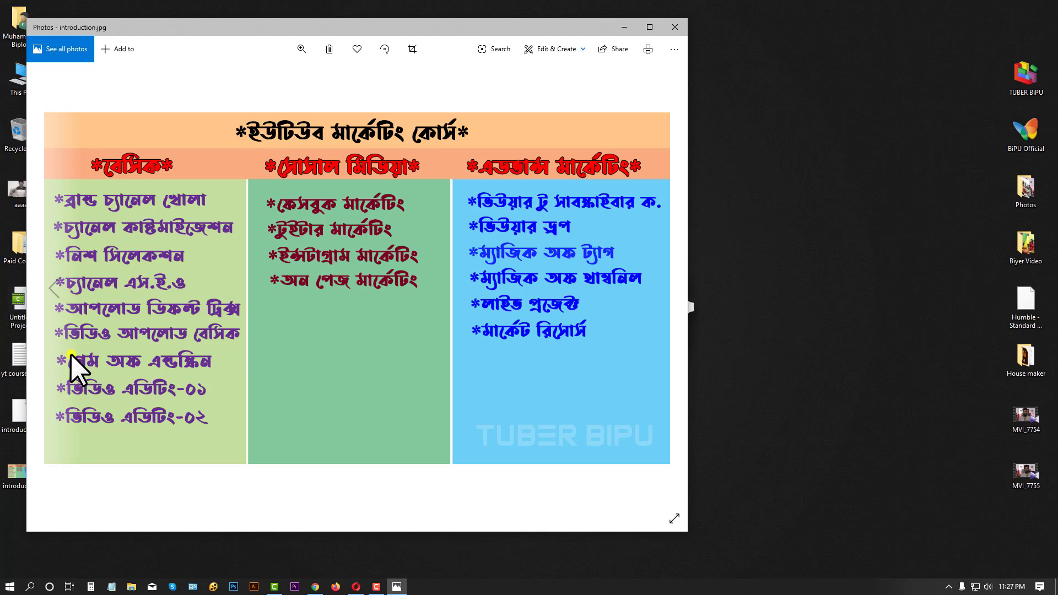
{"action": "left_click_drag", "start_coordinate": [211, 28], "coordinate": [547, 12]}
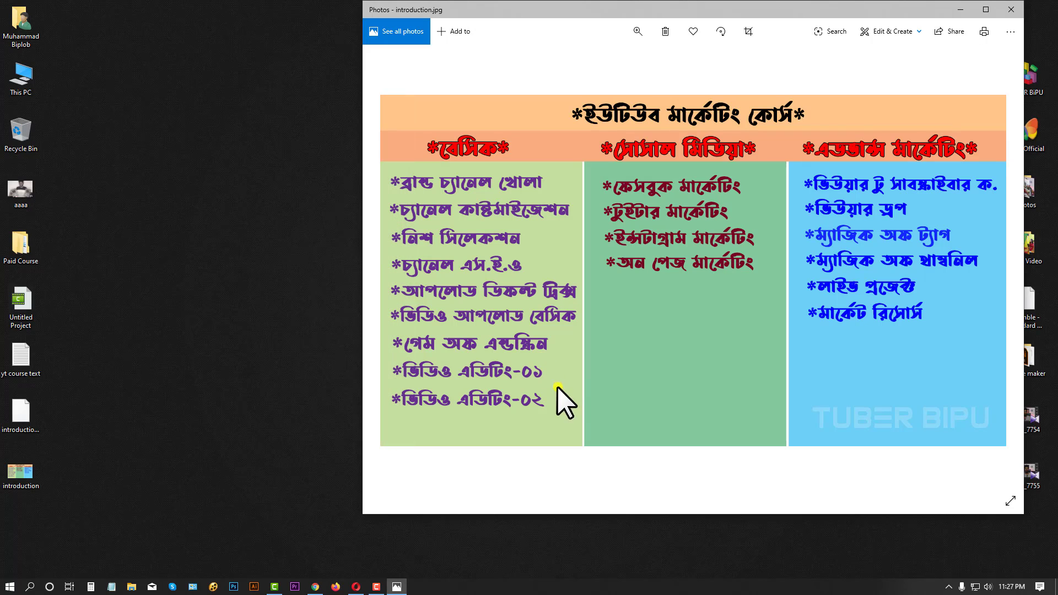
Reopen the introduction image, review the remaining course topics and close the image.
{"action": "left_click", "coordinate": [399, 359]}
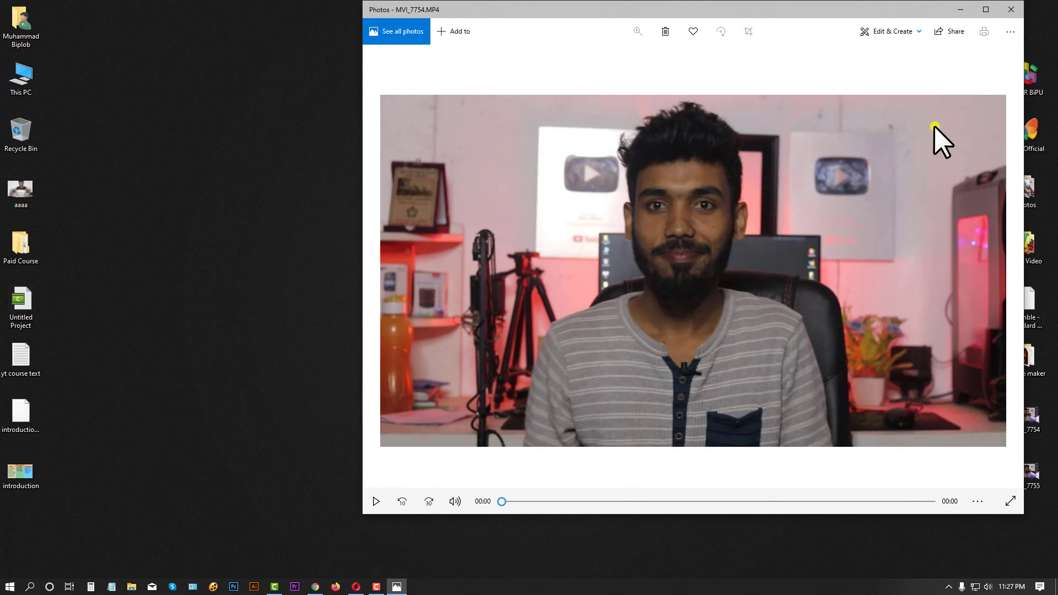
{"action": "left_click", "coordinate": [1010, 10]}
{"action": "double_click", "coordinate": [20, 473]}
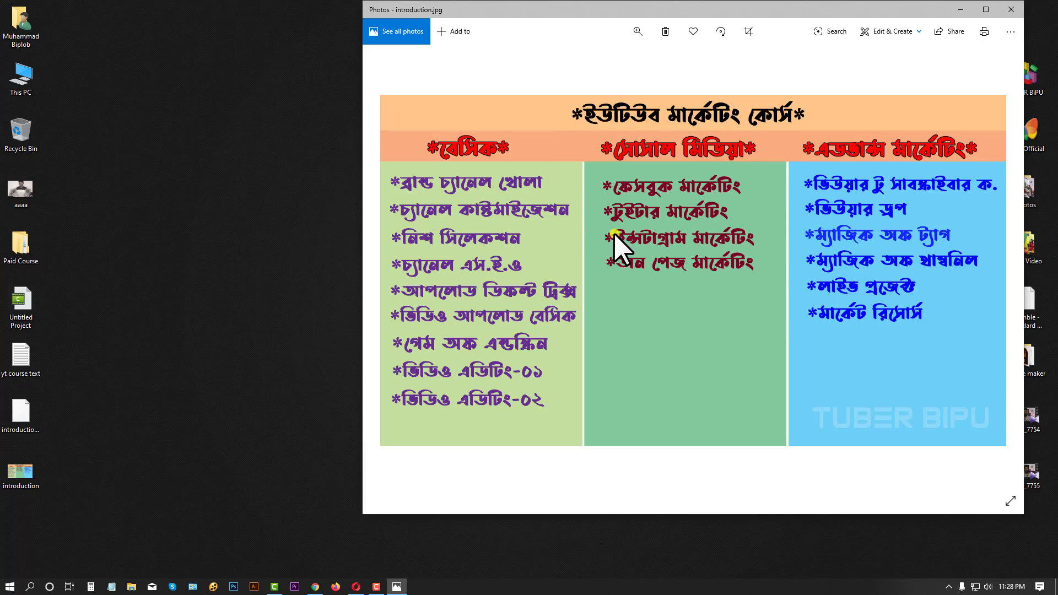
{"action": "left_click", "coordinate": [1011, 10]}
{"action": "left_click", "coordinate": [377, 587]}
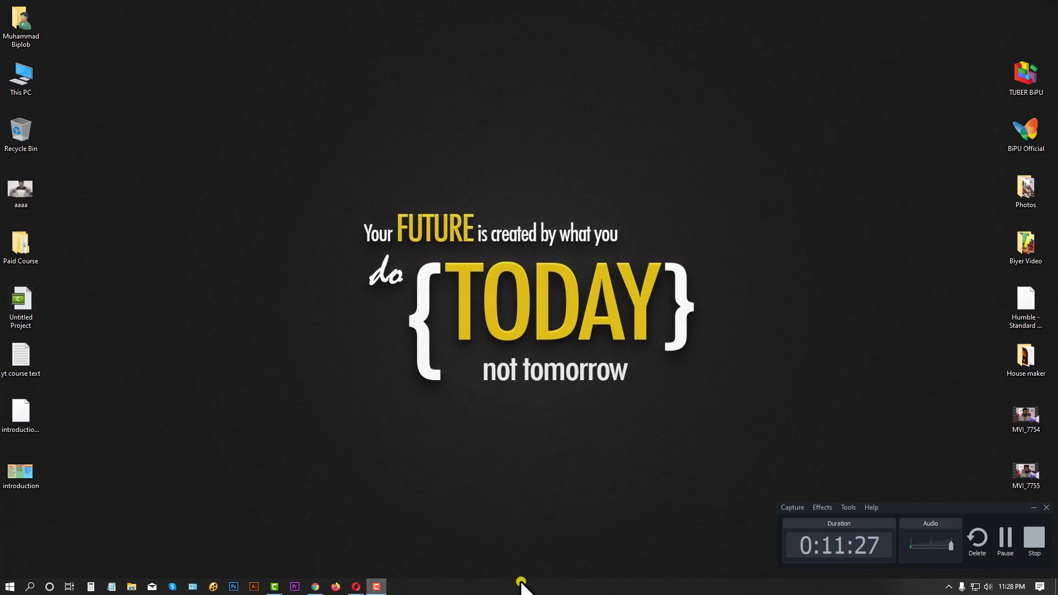